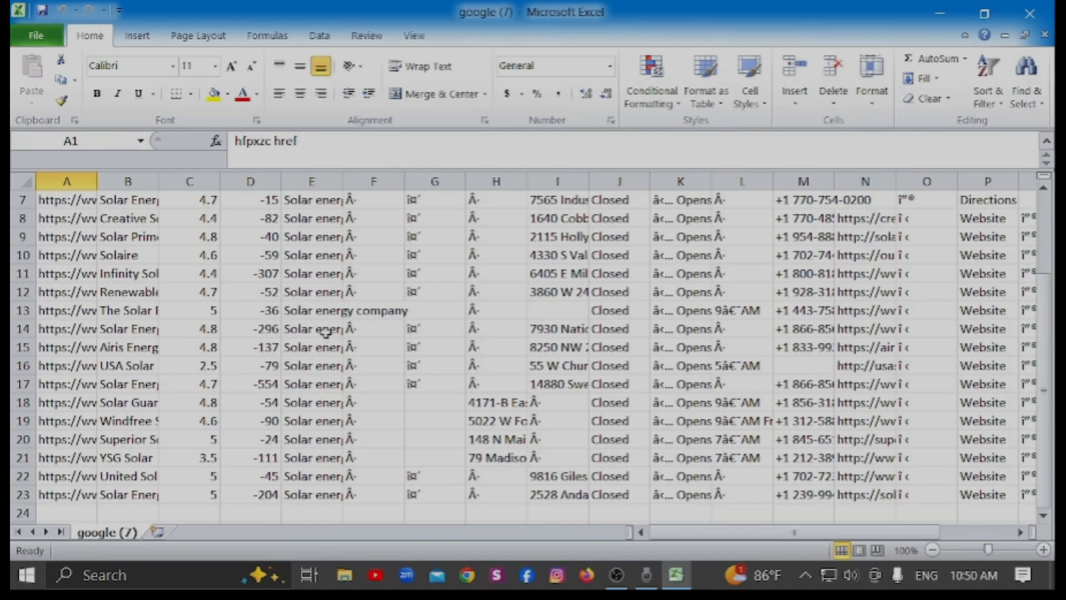
# Step: Minimize the spreadsheet, switch to Chrome in a maximized window and open the profile with the green avatar
pyautogui.click(939, 18)
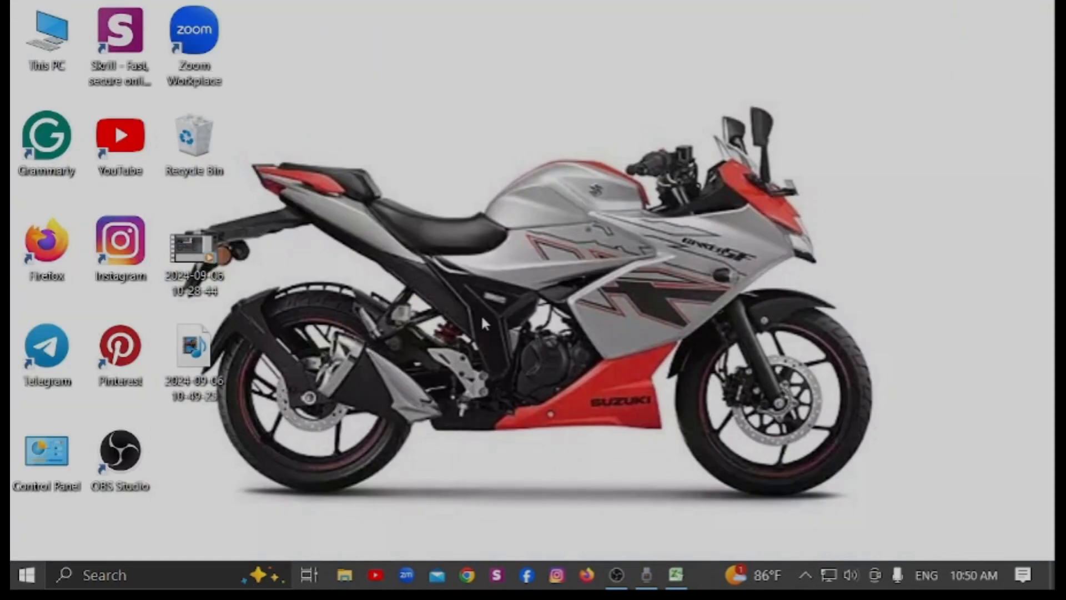
pyautogui.click(467, 575)
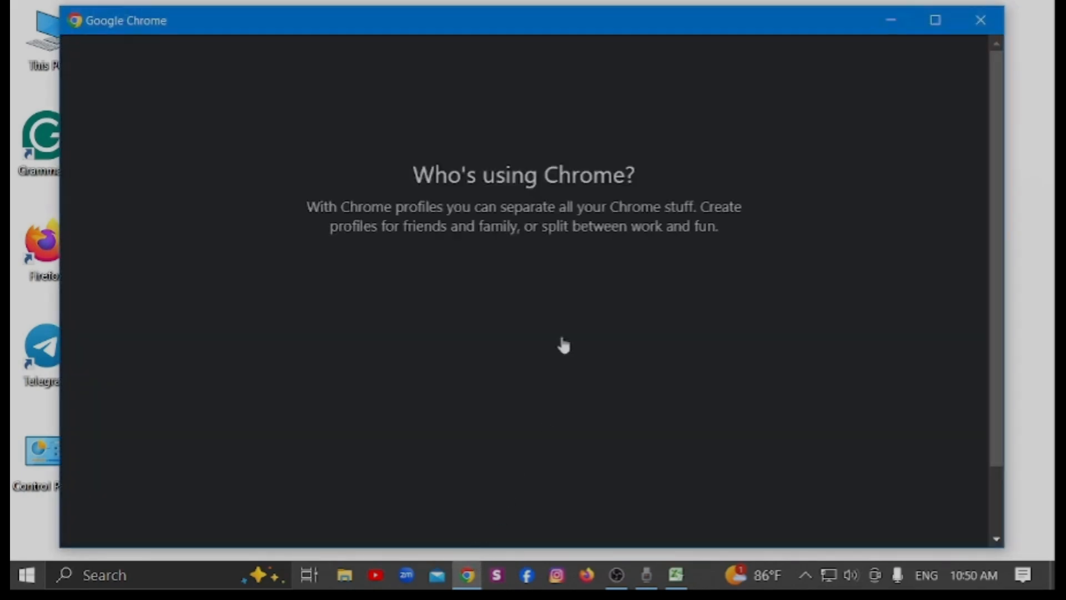
pyautogui.click(936, 20)
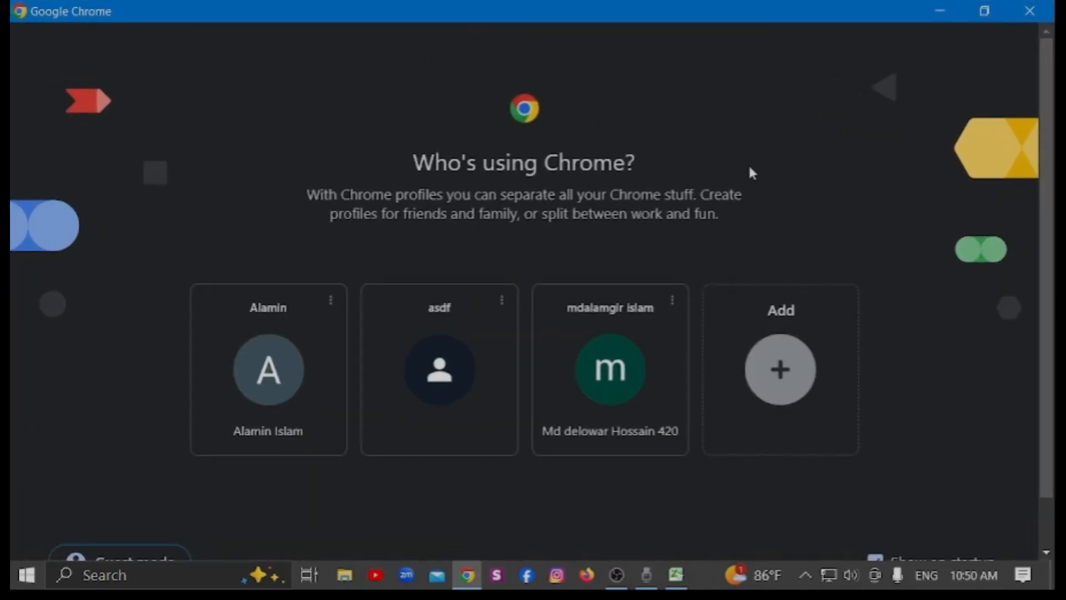
pyautogui.click(647, 365)
# Step: Search Google for "solar company in usa"
pyautogui.click(285, 67)
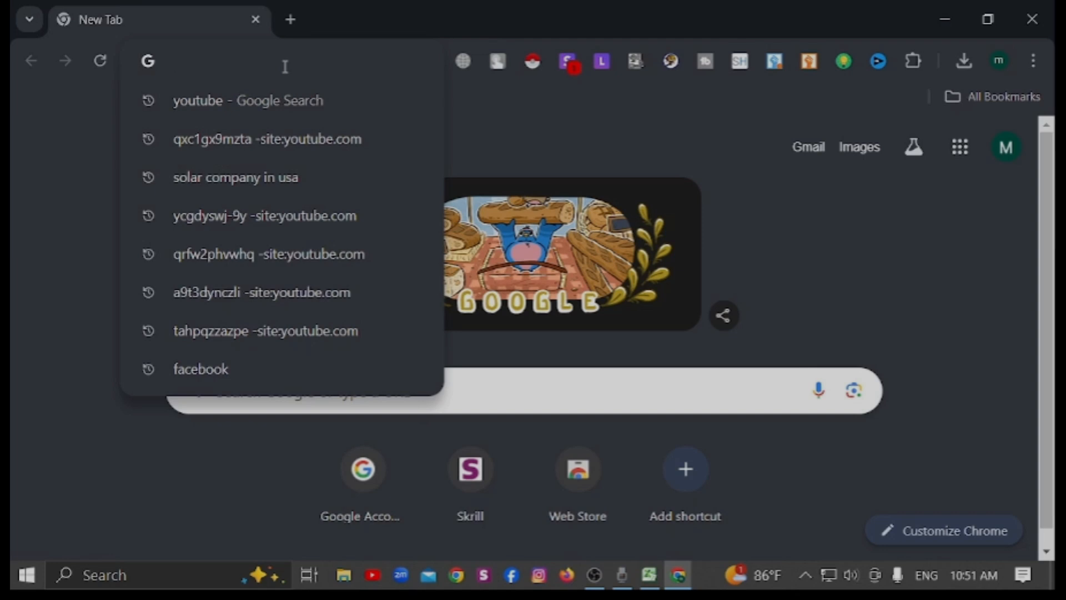
pyautogui.write('solar c')
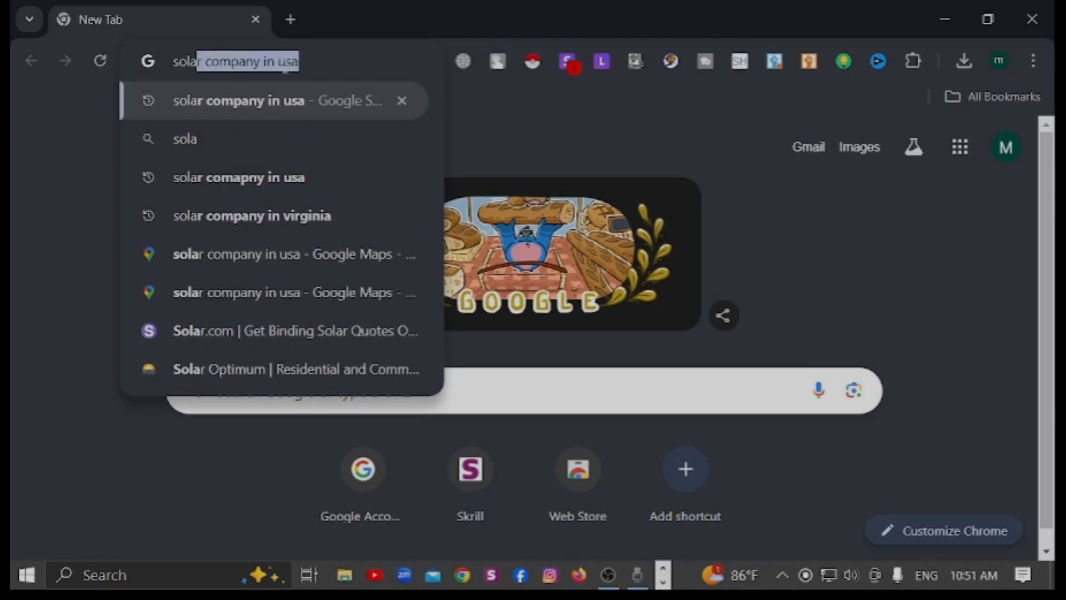
pyautogui.write('ompa')
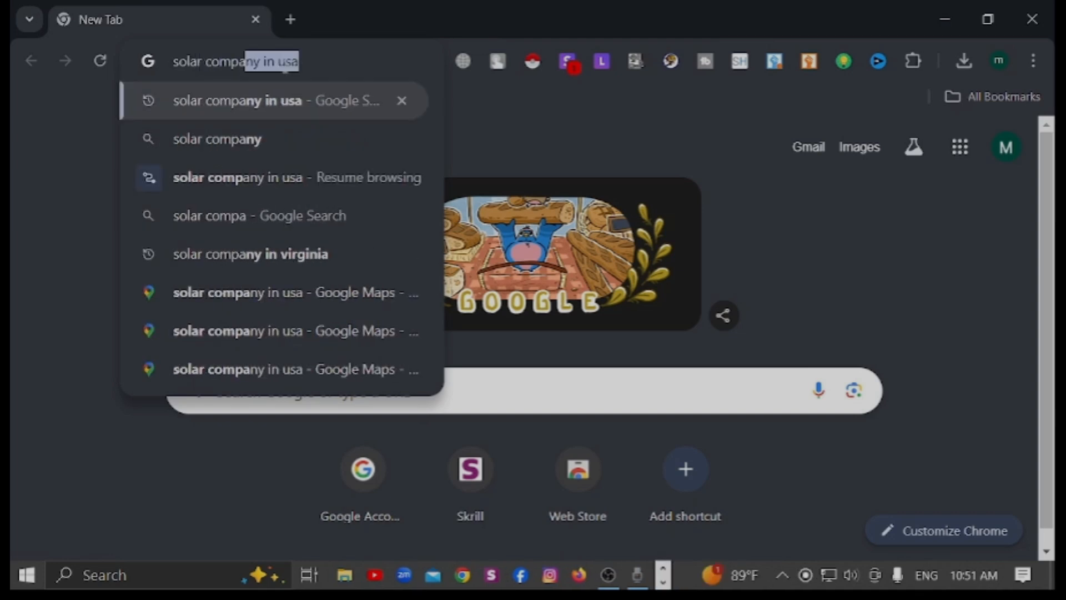
pyautogui.write('ny')
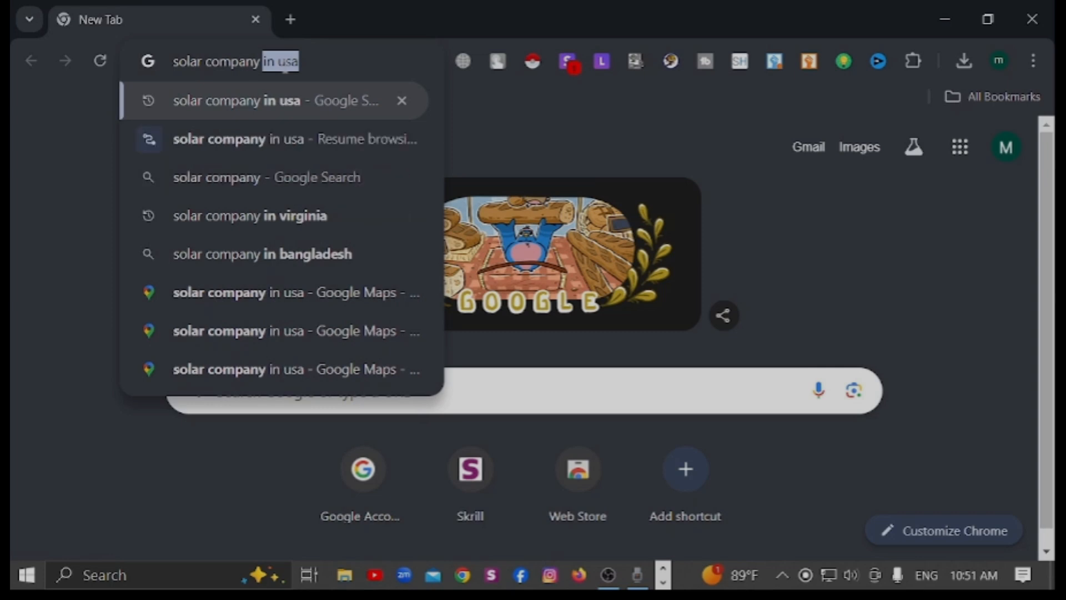
pyautogui.write(' i')
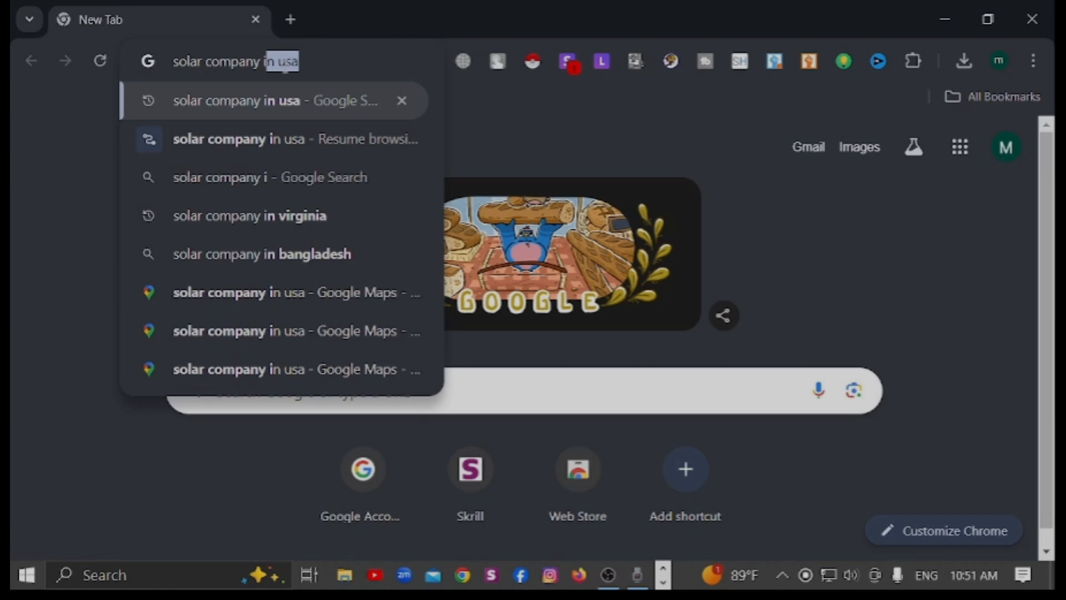
pyautogui.press('Return')
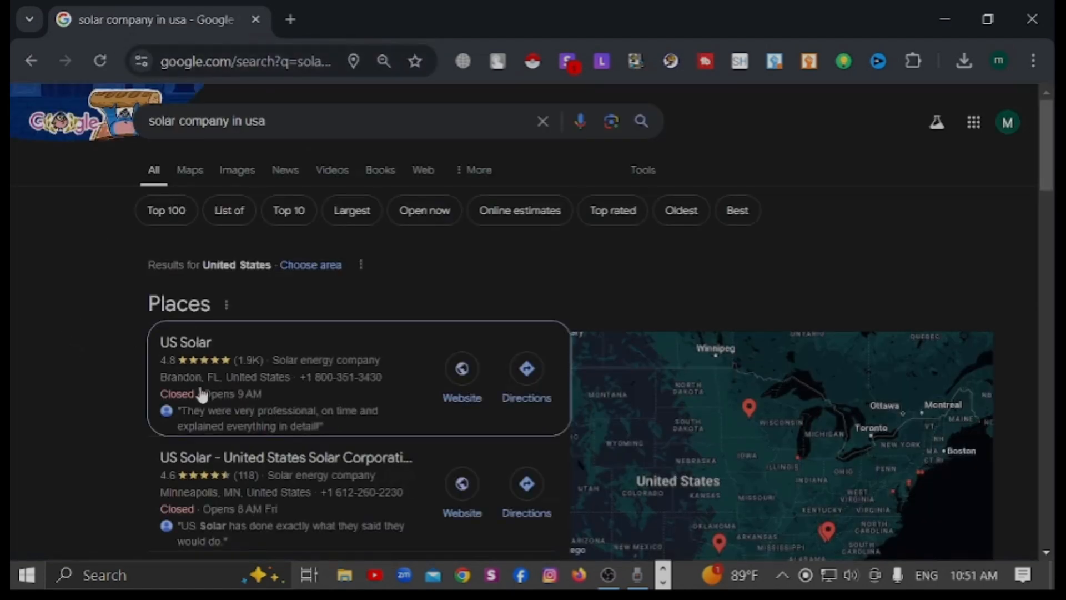
# Step: Examine the Places listings, the United States map and the web results for the solar company search
pyautogui.scroll(-5, 245, 400)
pyautogui.scroll(3, 248, 364)
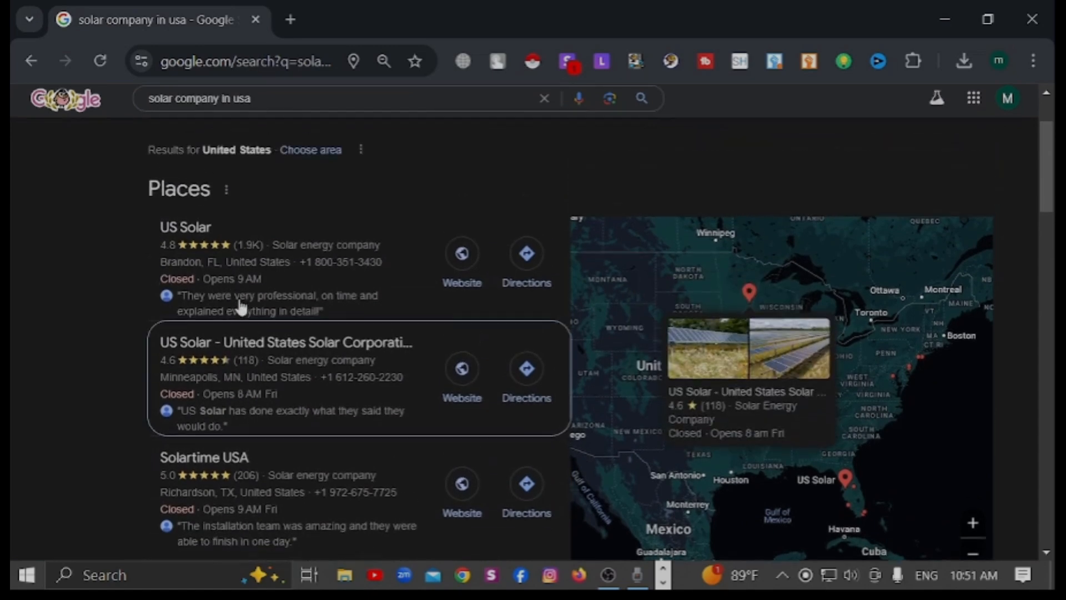
pyautogui.scroll(2, 241, 305)
pyautogui.scroll(-5, 231, 340)
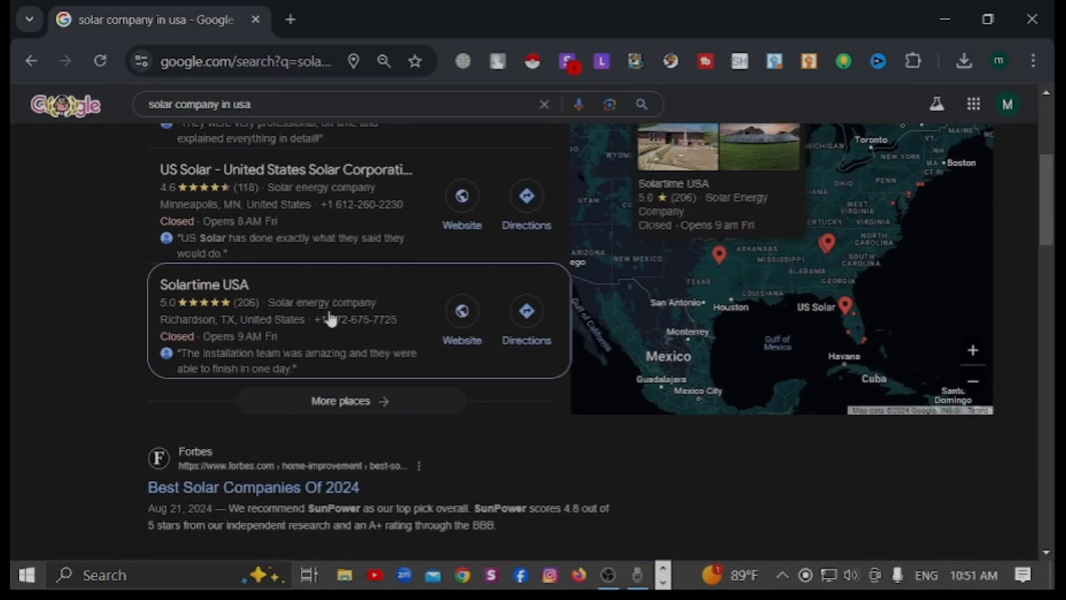
pyautogui.scroll(4, 408, 275)
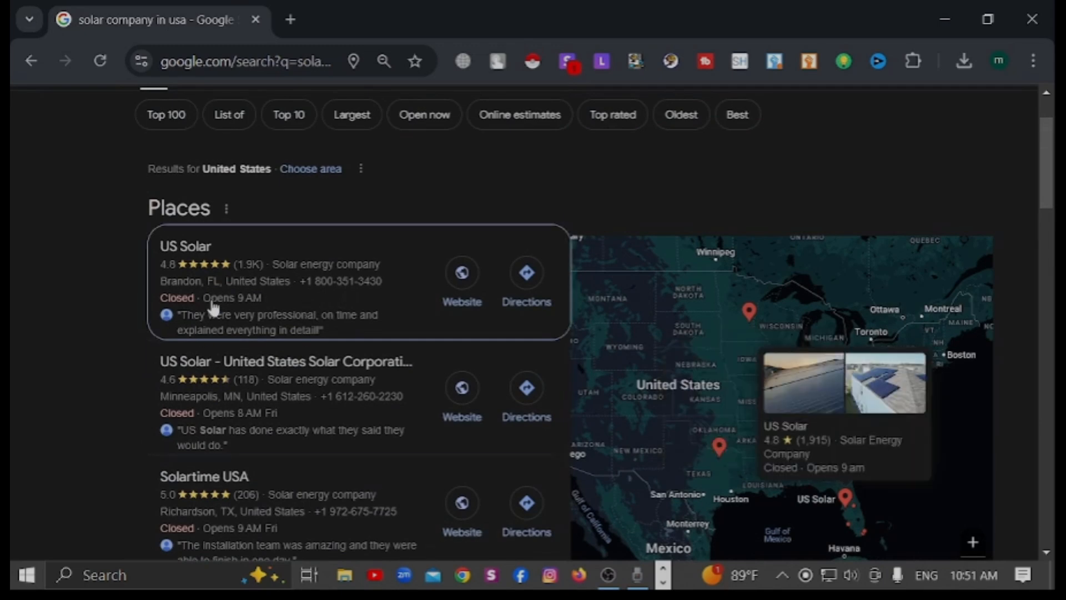
pyautogui.scroll(-1, 195, 325)
pyautogui.scroll(-1, 213, 315)
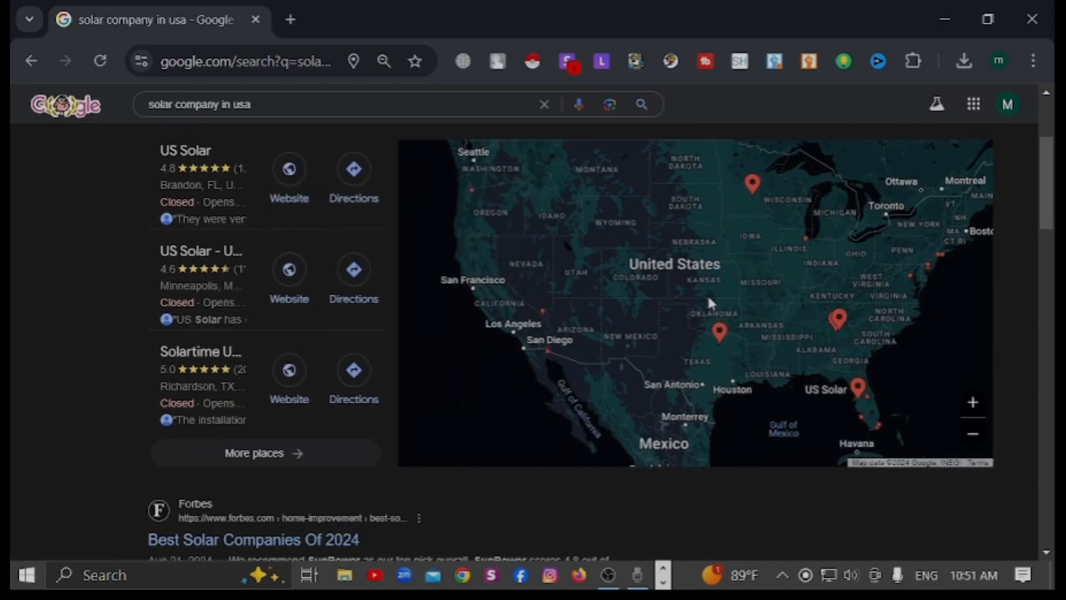
pyautogui.scroll(1, 708, 294)
pyautogui.scroll(-2, 725, 298)
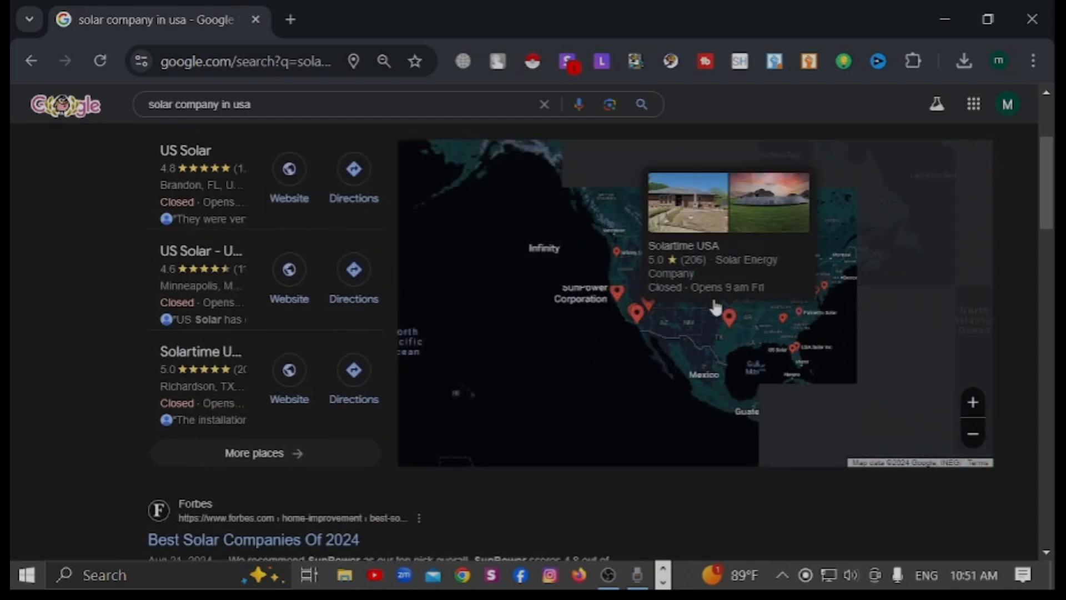
pyautogui.moveTo(816, 285)
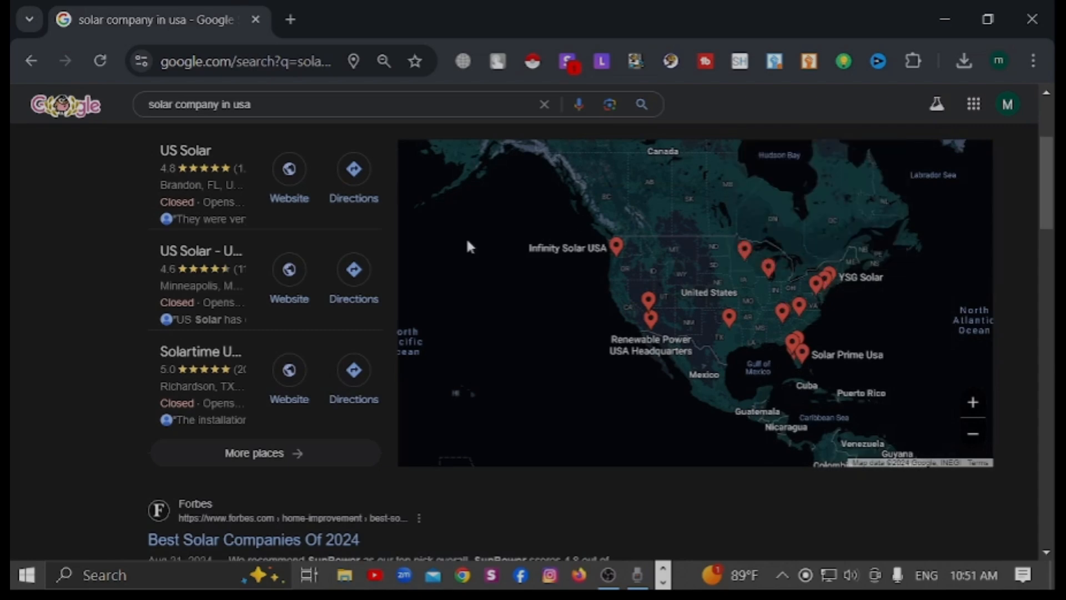
pyautogui.scroll(3, 259, 337)
pyautogui.scroll(-6, 270, 322)
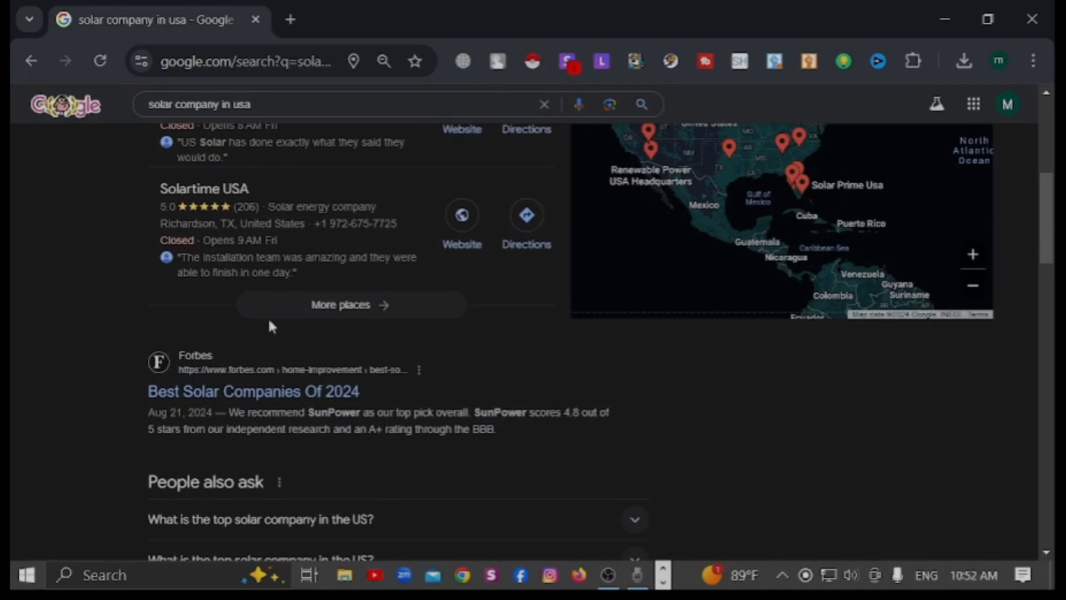
pyautogui.scroll(7, 274, 283)
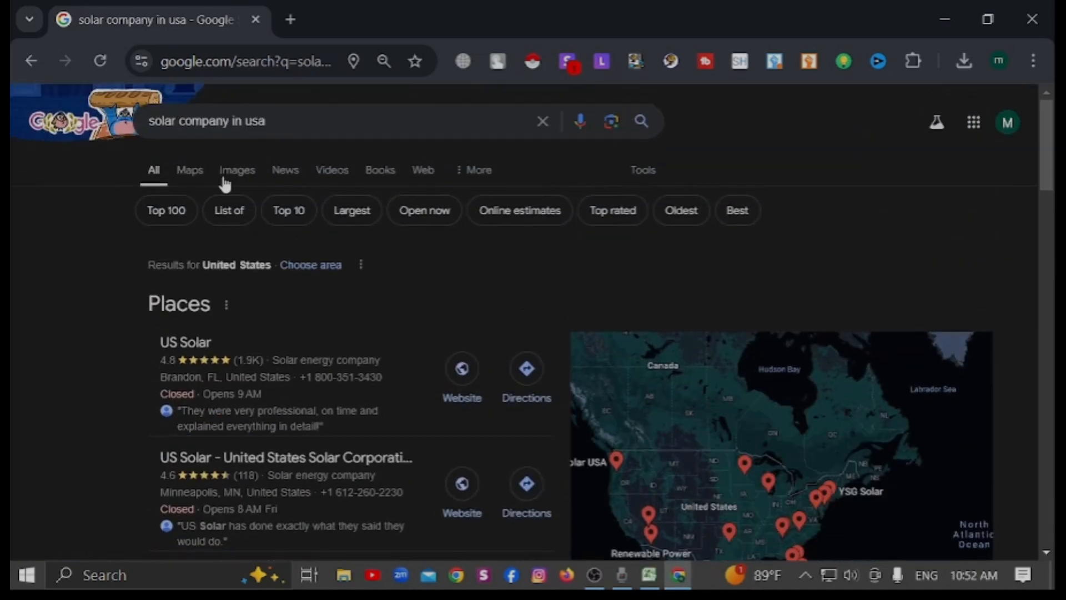
# Step: Show the solar company search in Google Maps and load more companies in the results list
pyautogui.click(190, 170)
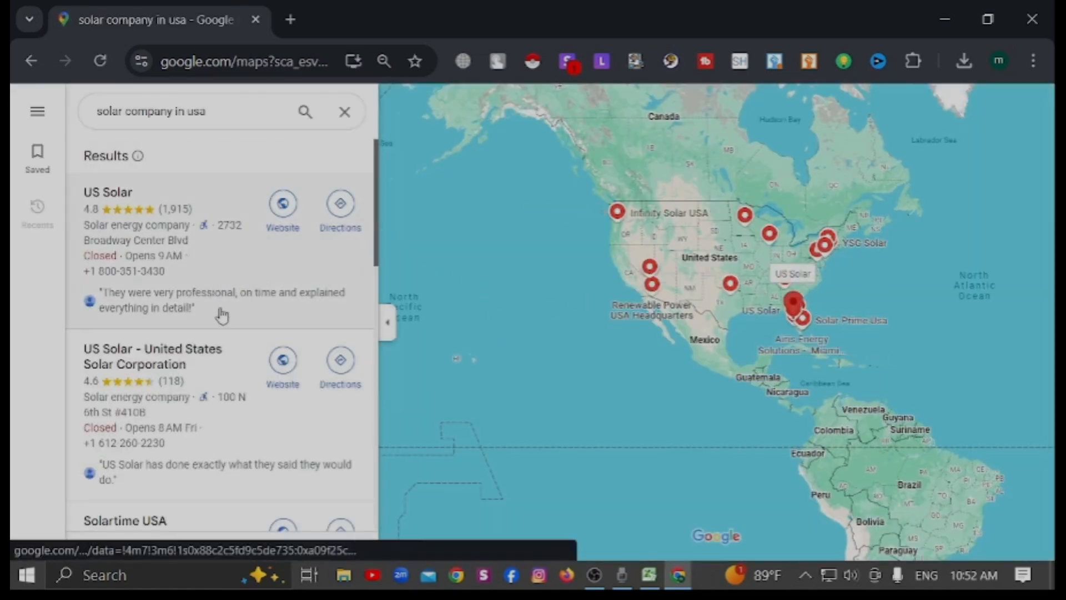
pyautogui.scroll(-15, 222, 315)
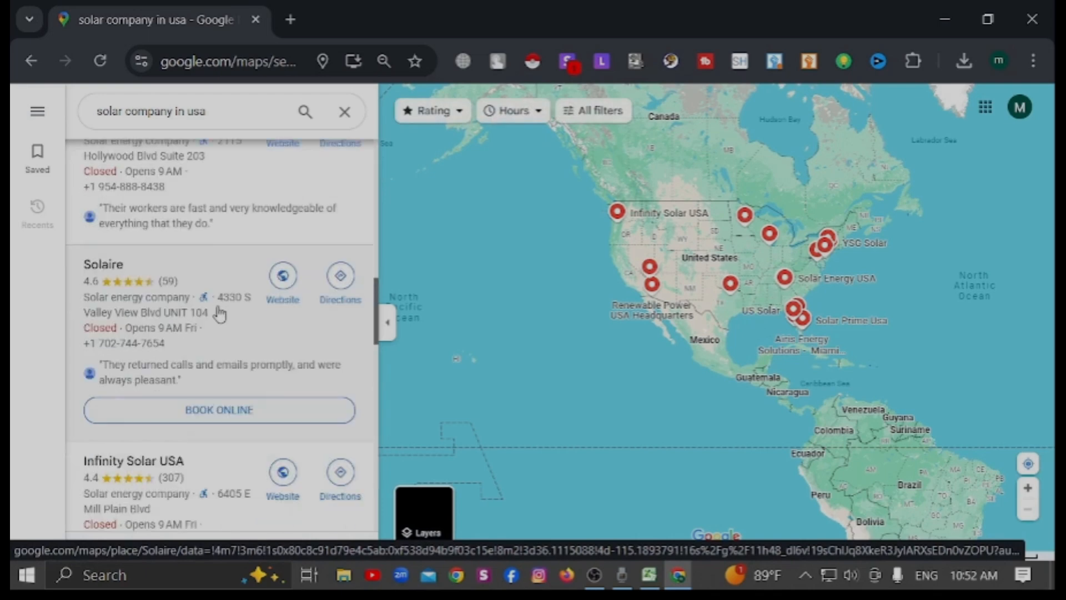
pyautogui.scroll(-12, 219, 314)
pyautogui.scroll(-12, 229, 300)
pyautogui.scroll(-12, 227, 303)
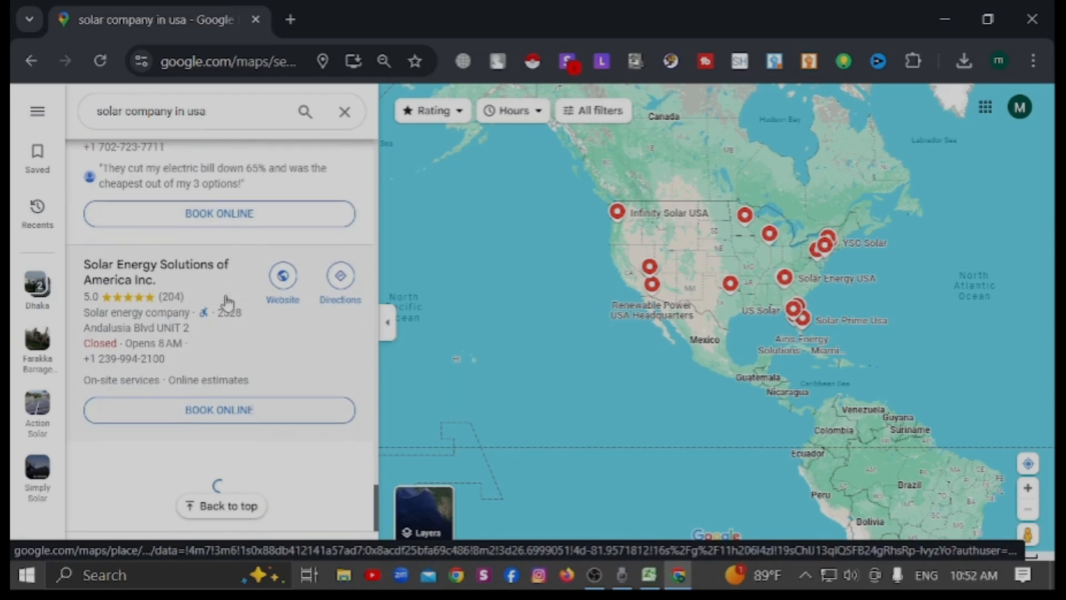
pyautogui.scroll(-3, 228, 306)
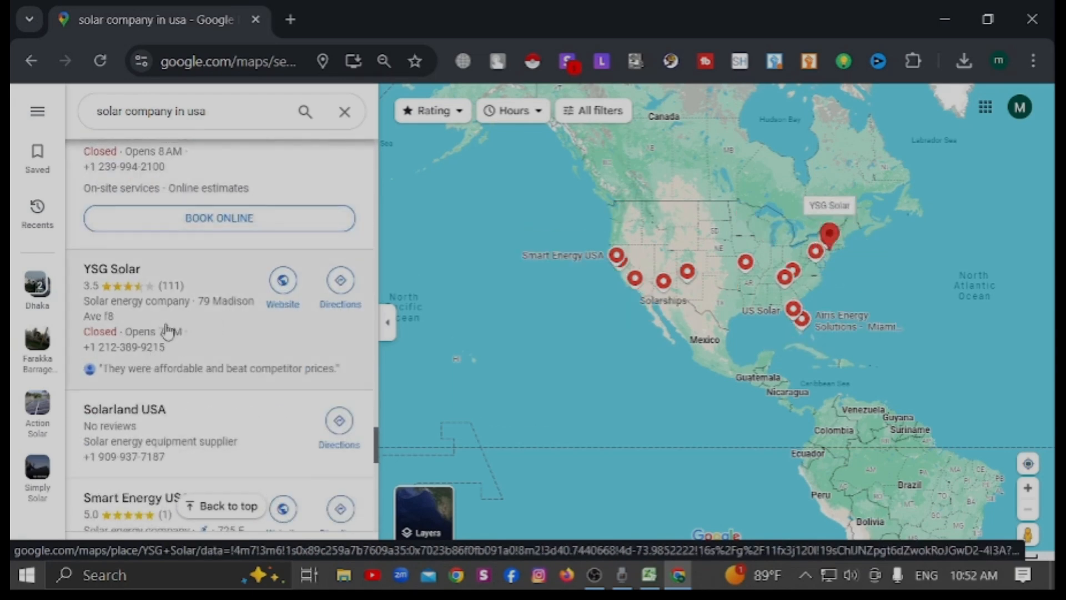
pyautogui.scroll(3, 231, 332)
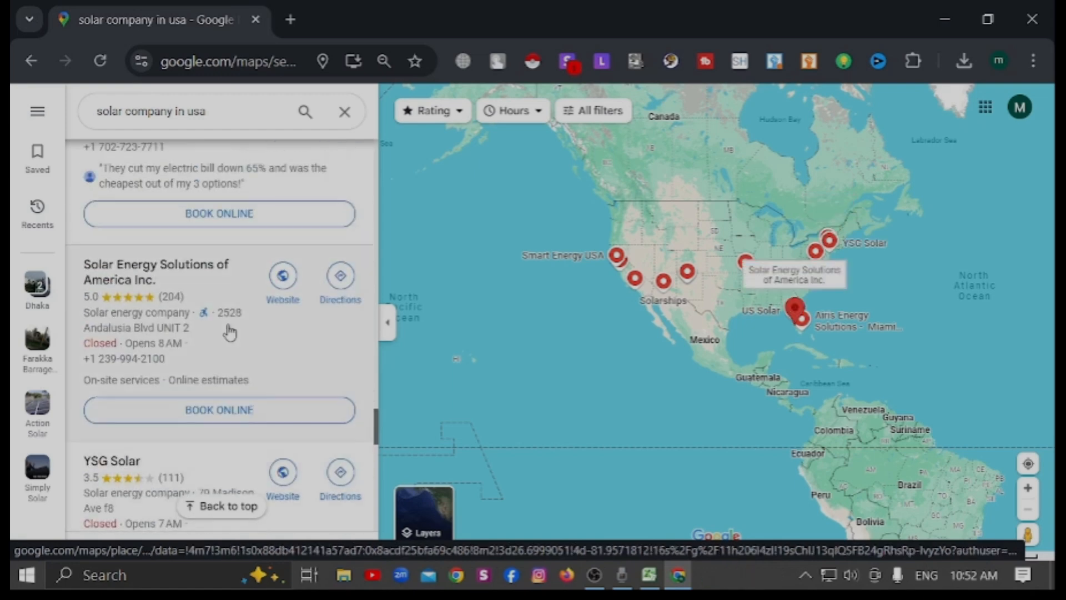
pyautogui.scroll(-5, 161, 329)
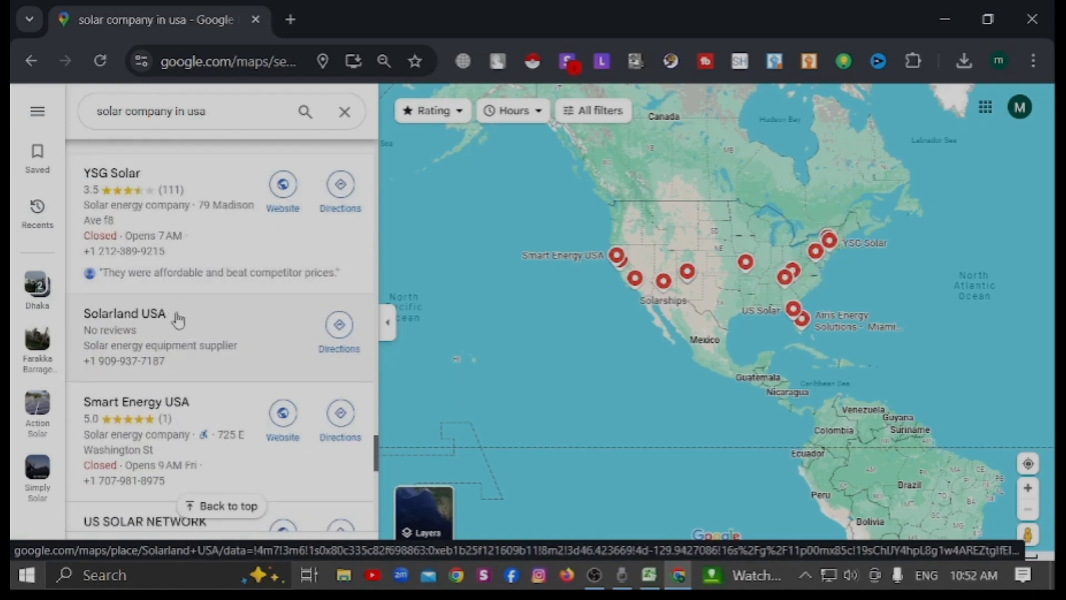
# Step: Review YSG Solar's address, opening hours, website and phone details, and close its listing
pyautogui.click(131, 203)
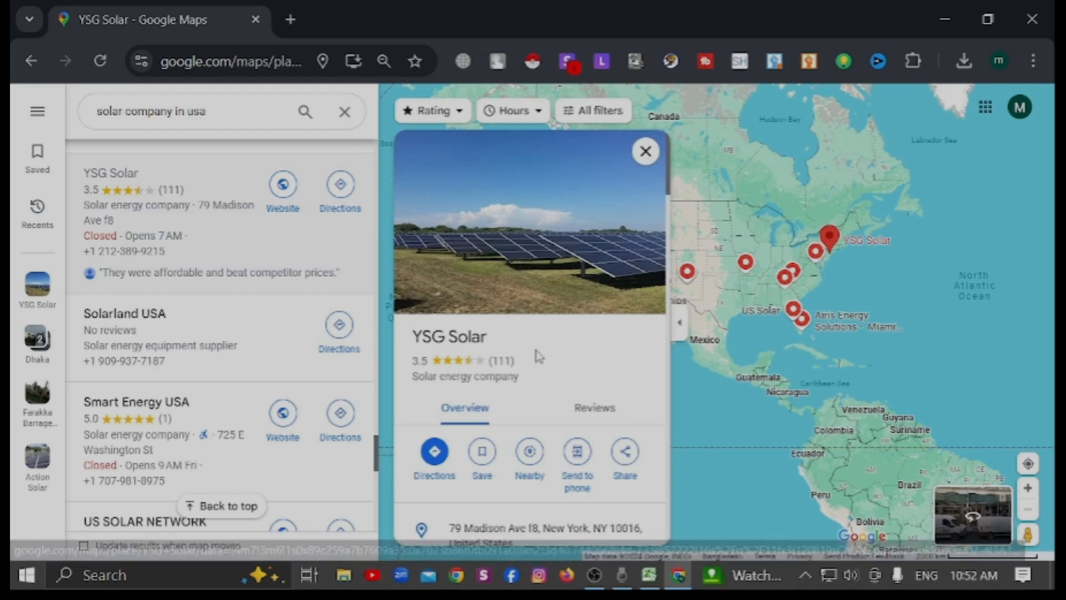
pyautogui.scroll(-3, 537, 355)
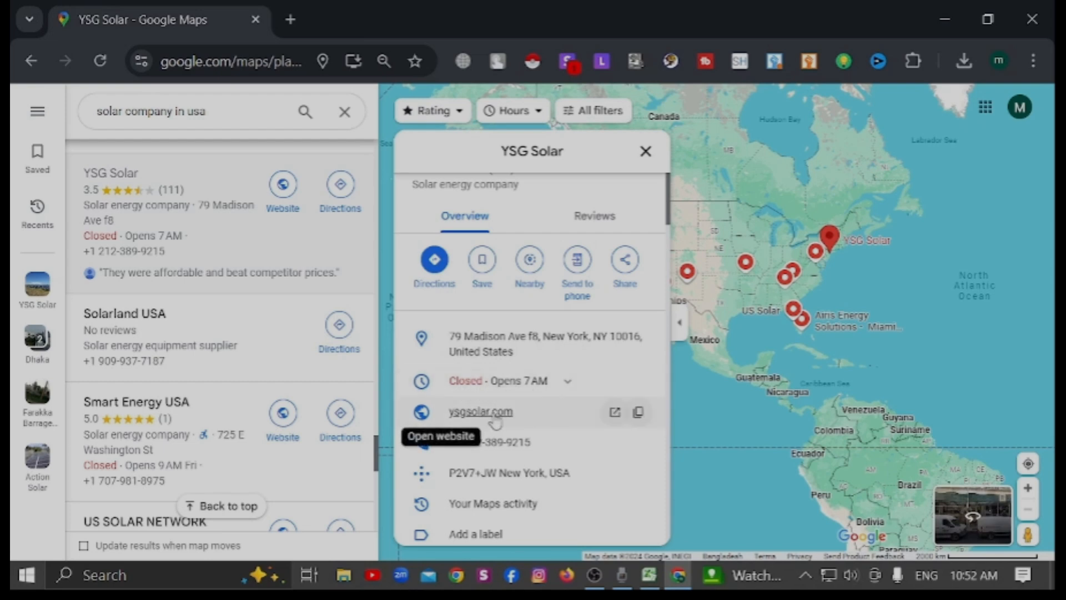
pyautogui.scroll(-1, 528, 414)
pyautogui.scroll(-2, 527, 413)
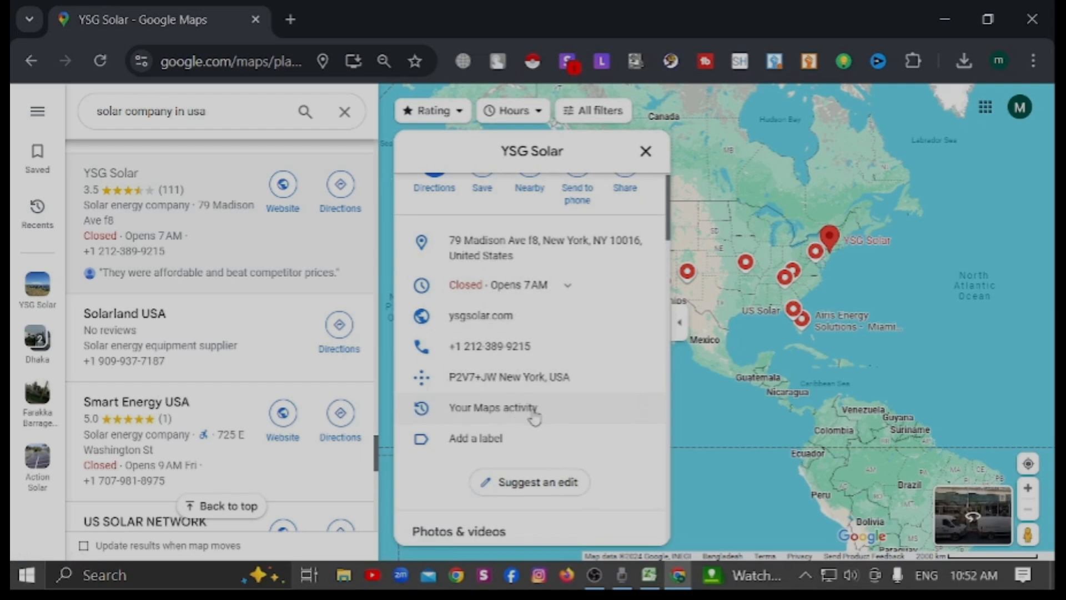
pyautogui.scroll(4, 533, 300)
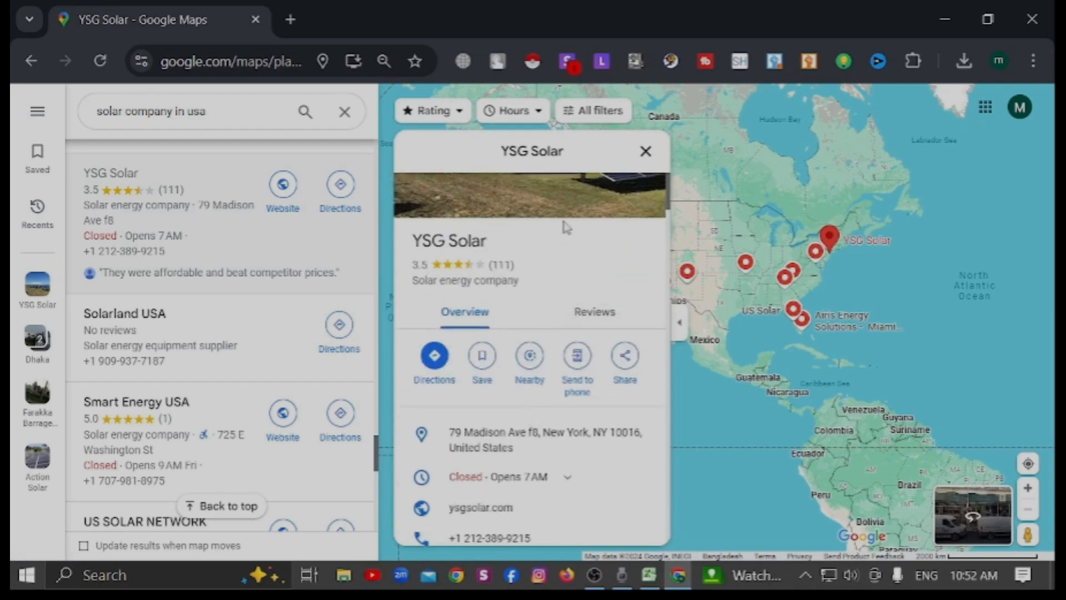
pyautogui.click(645, 151)
# Step: Browse the further solar company listings in the Maps results, from YSG Solar onwards
pyautogui.scroll(4, 215, 336)
pyautogui.scroll(-4, 216, 336)
pyautogui.scroll(-3, 219, 339)
pyautogui.scroll(-2, 223, 341)
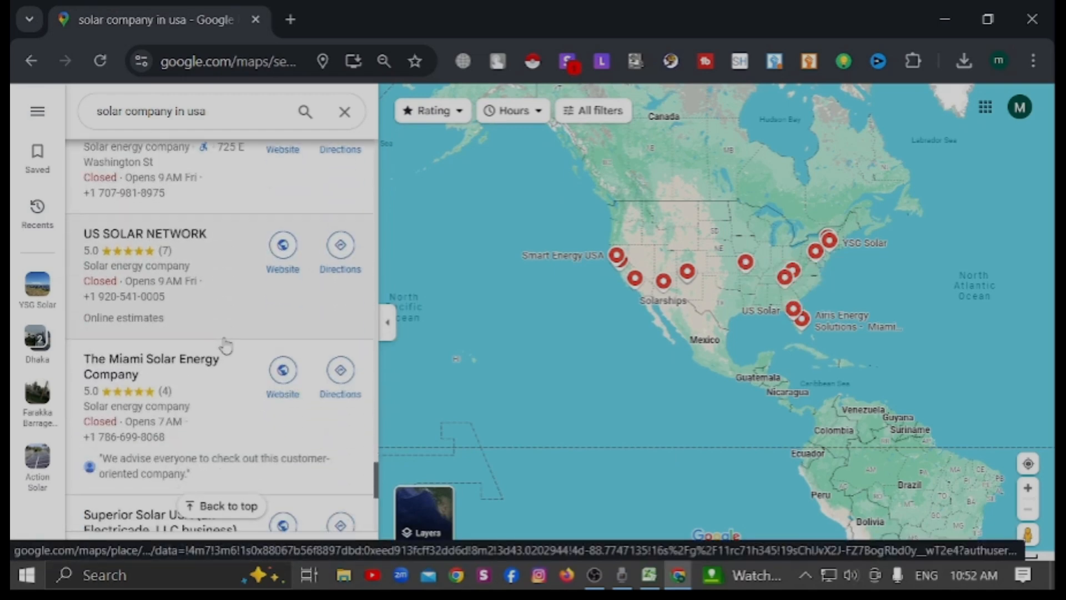
pyautogui.scroll(-10, 225, 344)
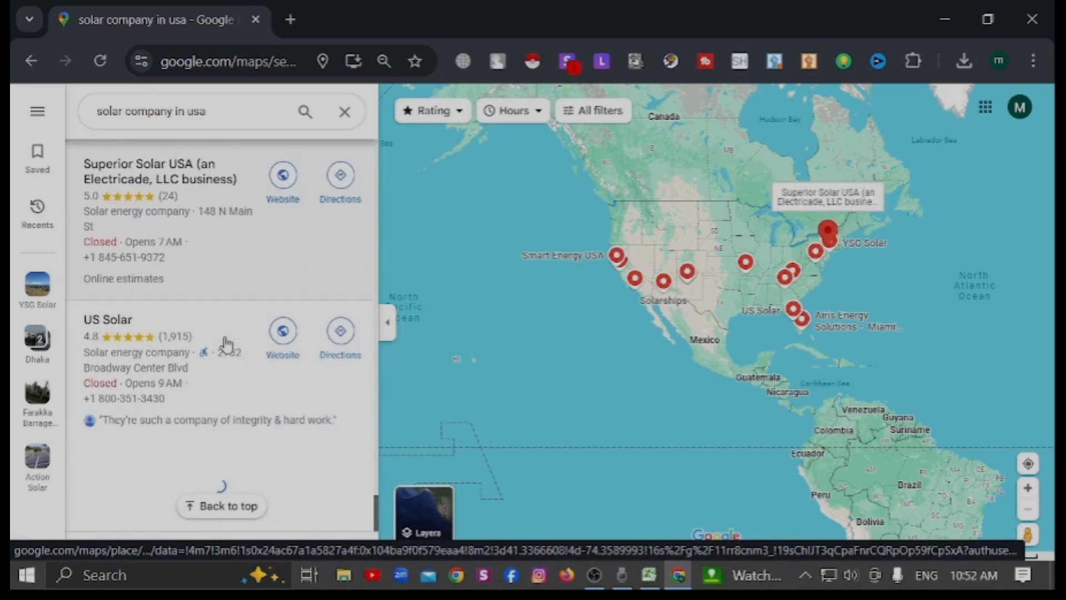
pyautogui.scroll(2, 228, 349)
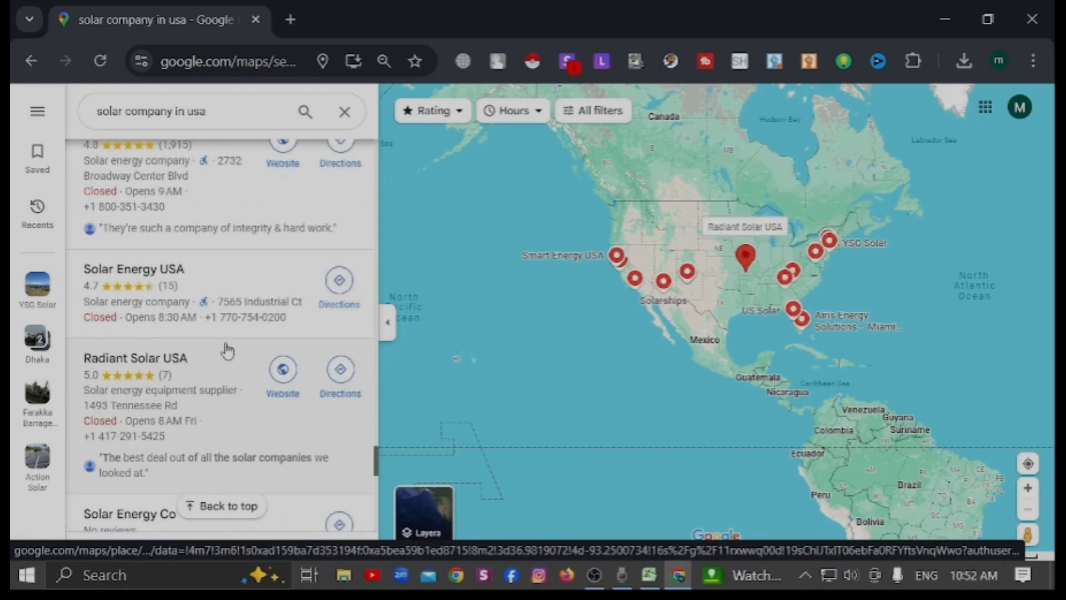
pyautogui.scroll(2, 222, 288)
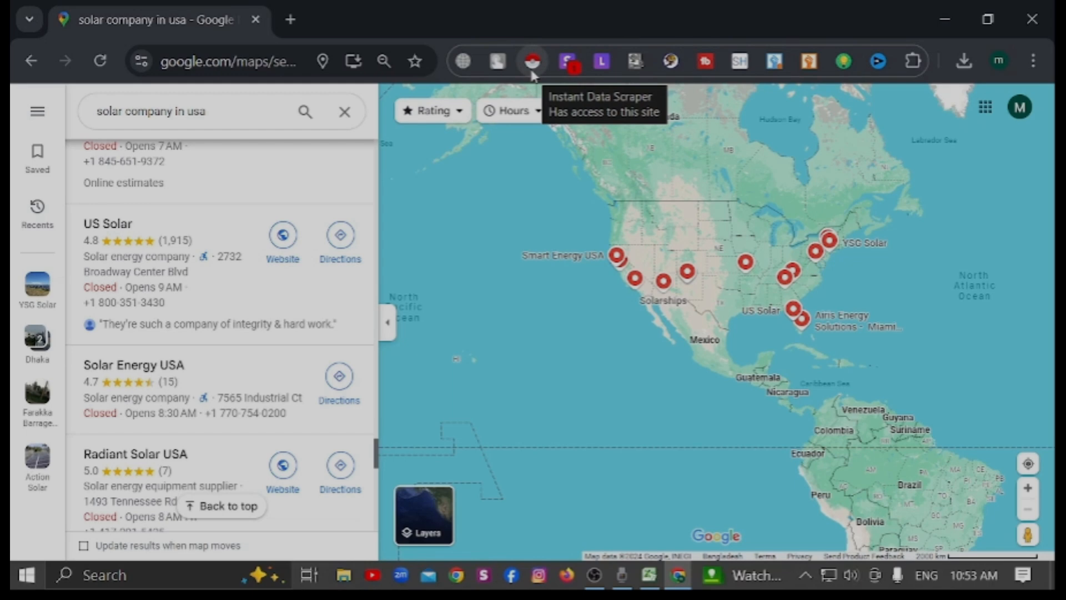
# Step: Reload the Maps search page and load additional solar company listings at the end of the results list
pyautogui.rightClick(472, 167)
pyautogui.click(107, 58)
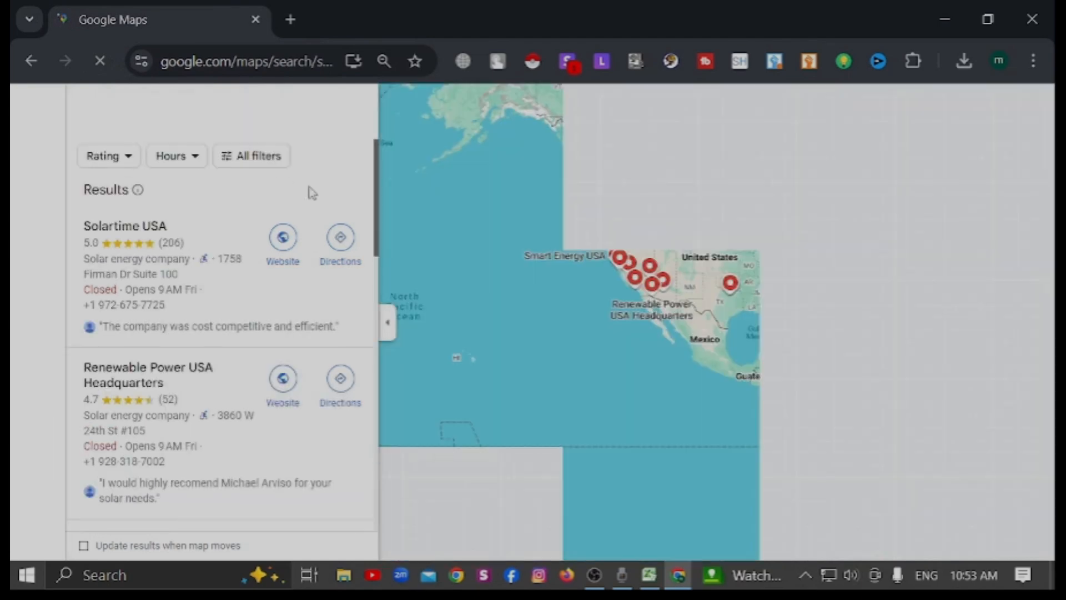
pyautogui.scroll(-7, 237, 219)
pyautogui.scroll(-10, 236, 227)
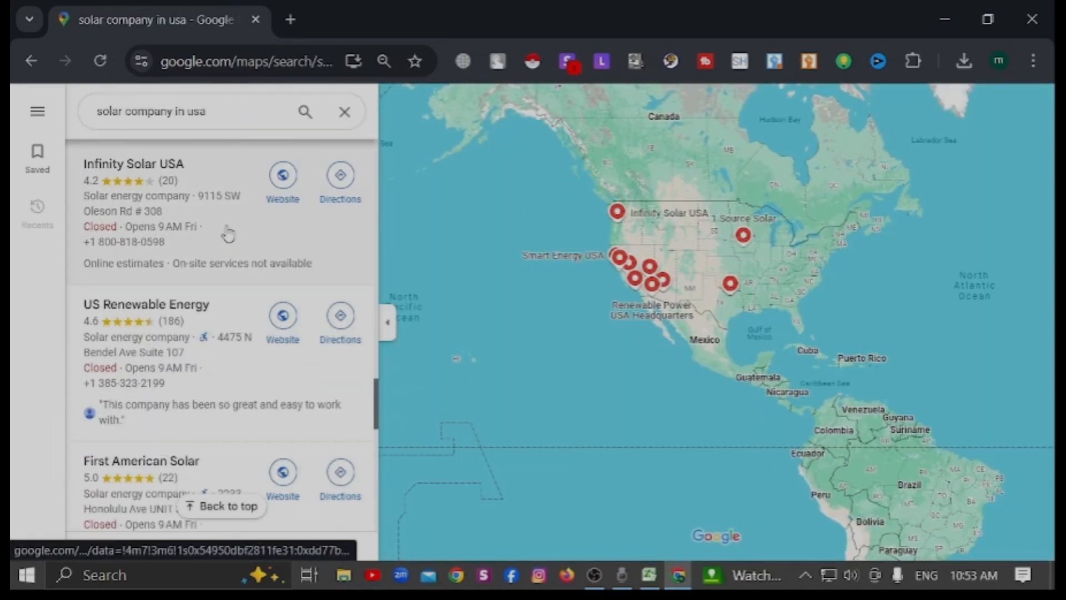
pyautogui.scroll(-10, 228, 232)
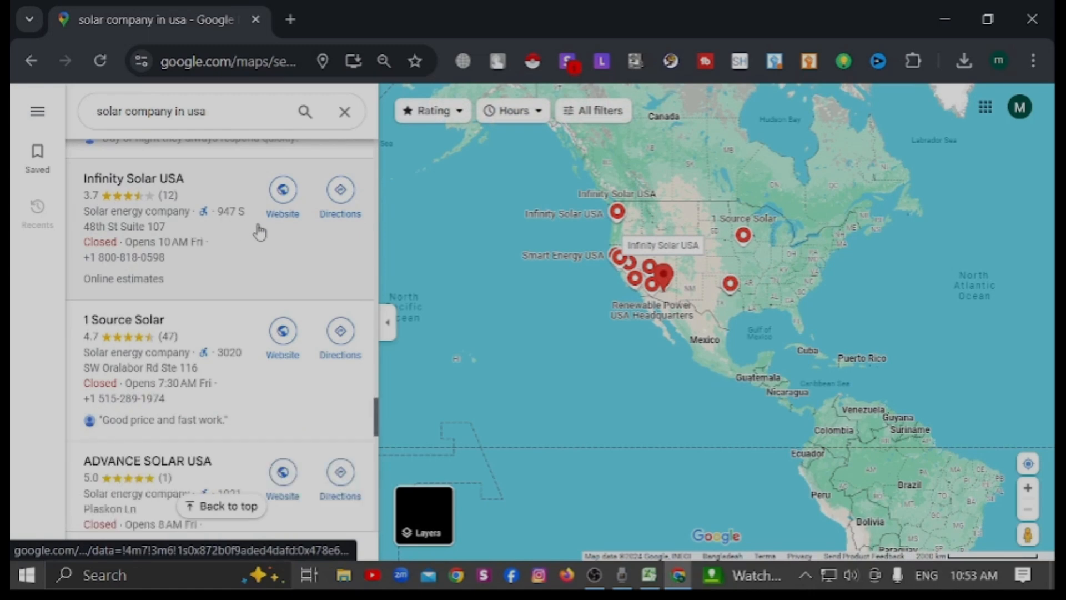
pyautogui.scroll(-15, 244, 230)
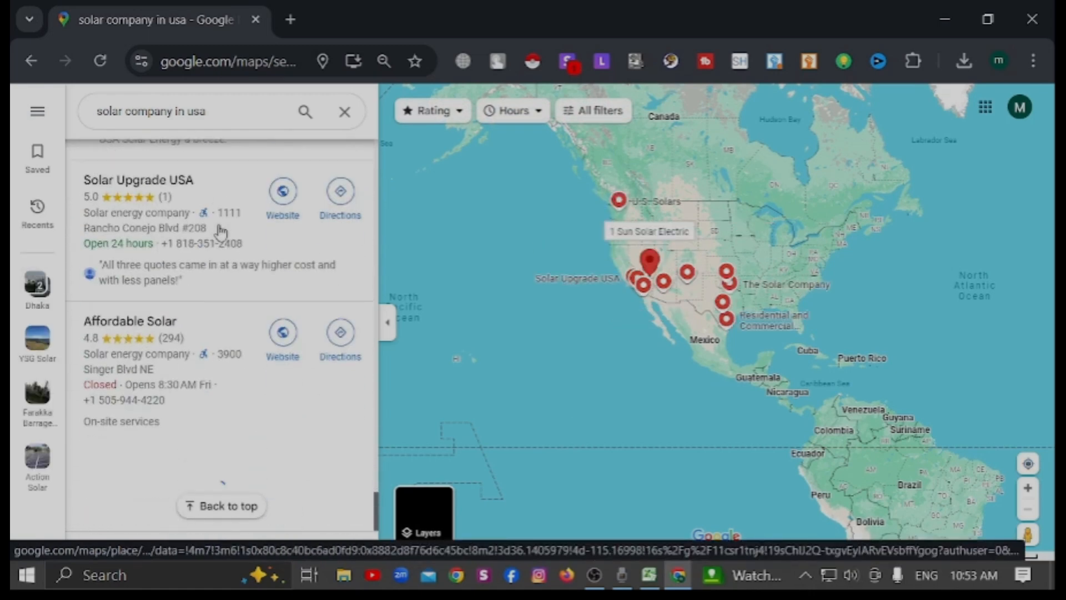
# Step: Run Instant Data Scraper on the loaded solar company listings and check the highlighted results
pyautogui.scroll(-4, 225, 232)
pyautogui.scroll(-2, 227, 253)
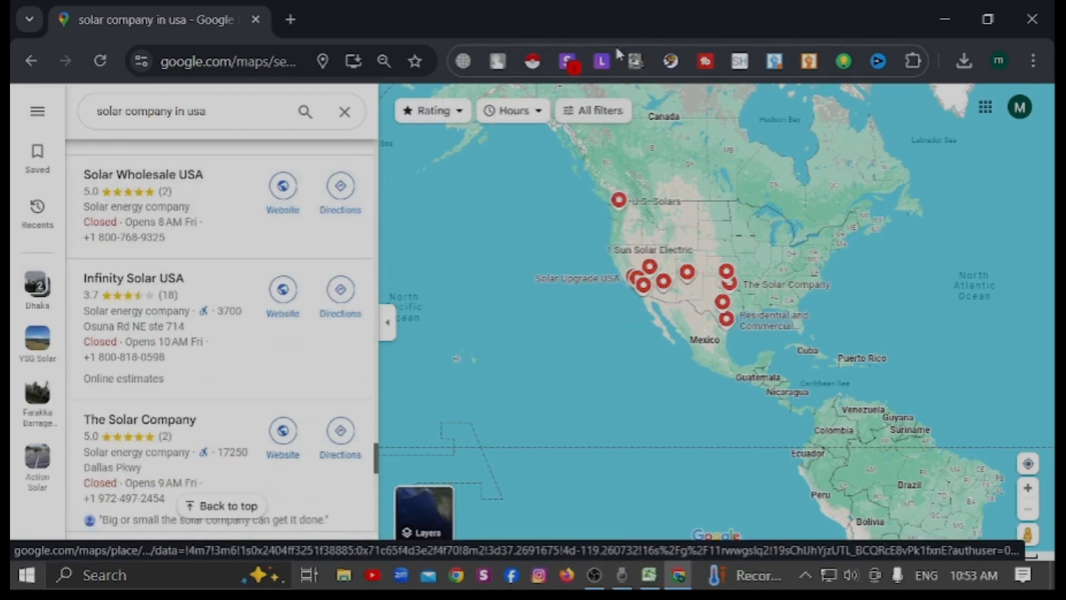
pyautogui.click(532, 62)
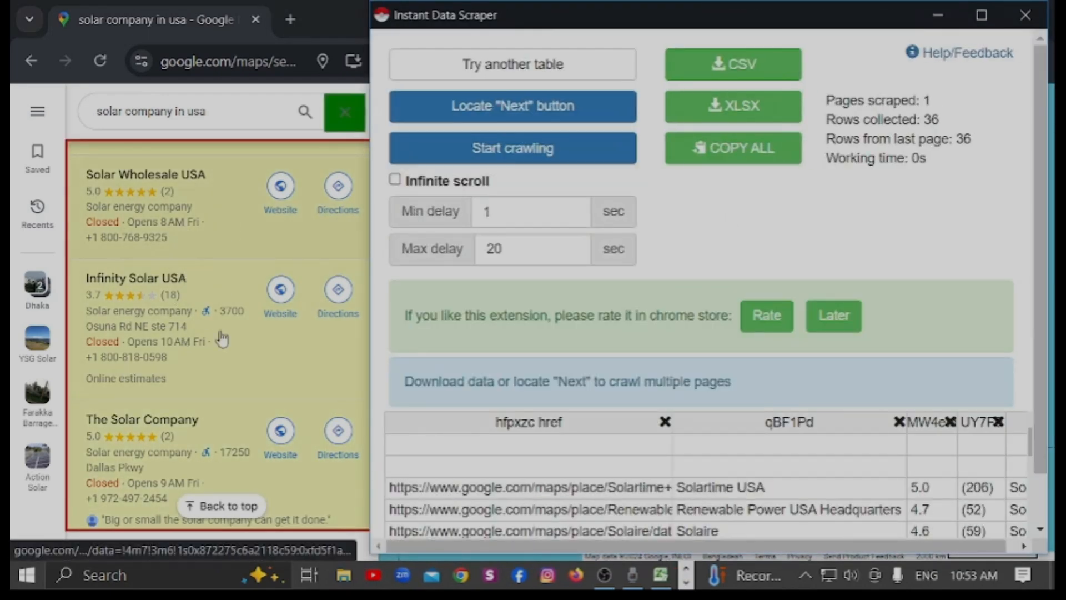
pyautogui.scroll(6, 230, 322)
pyautogui.scroll(6, 229, 322)
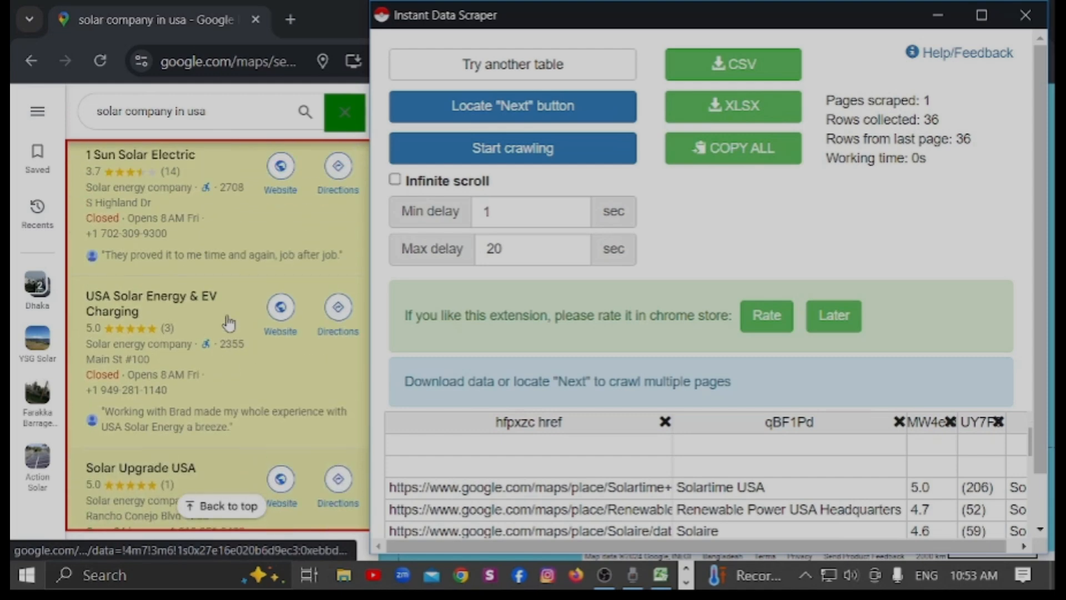
pyautogui.scroll(-5, 236, 313)
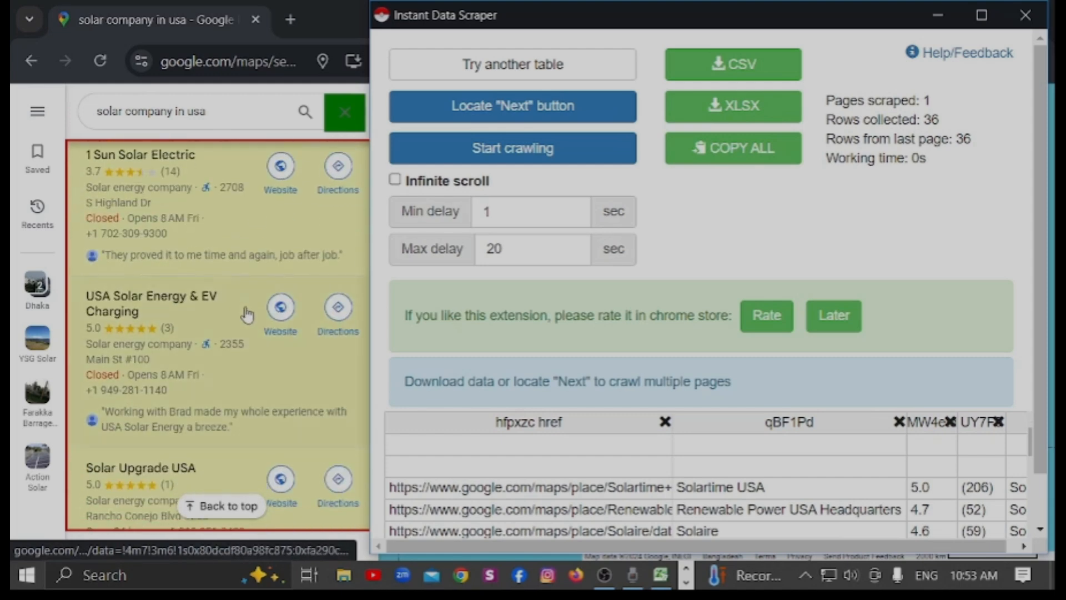
# Step: Export the scraped listings as a CSV file and open the downloaded google (8).csv in Excel
pyautogui.moveTo(828, 122); pyautogui.dragTo(934, 119)
pyautogui.click(937, 109)
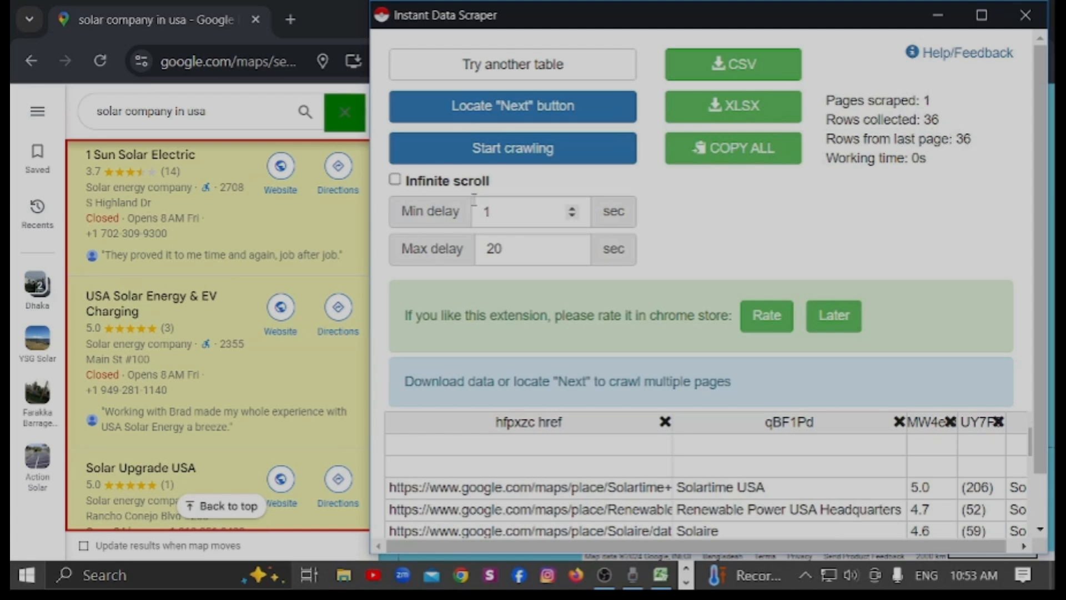
pyautogui.click(732, 69)
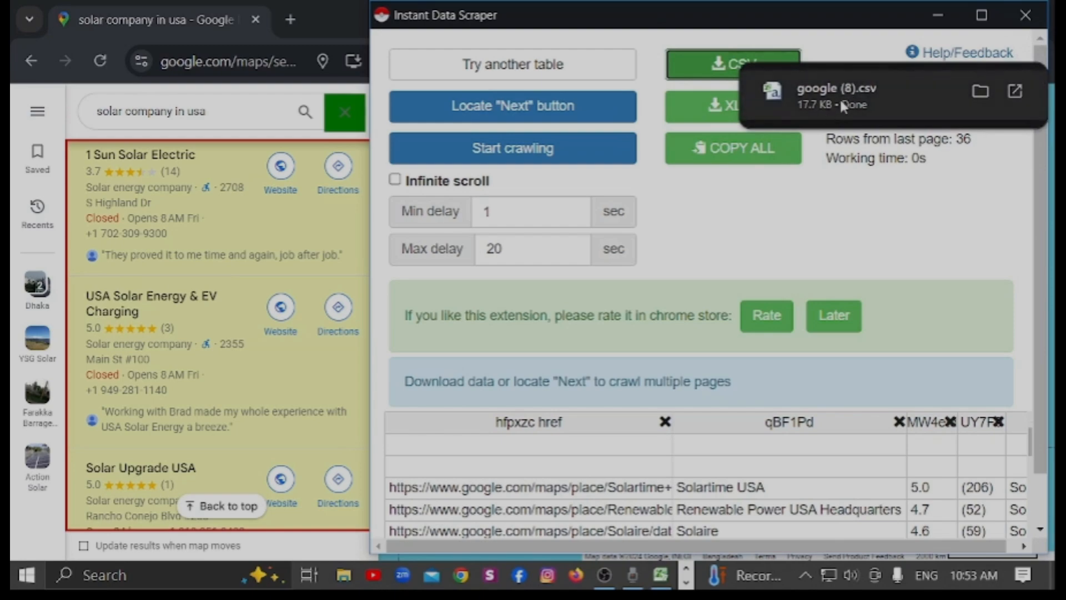
pyautogui.click(840, 97)
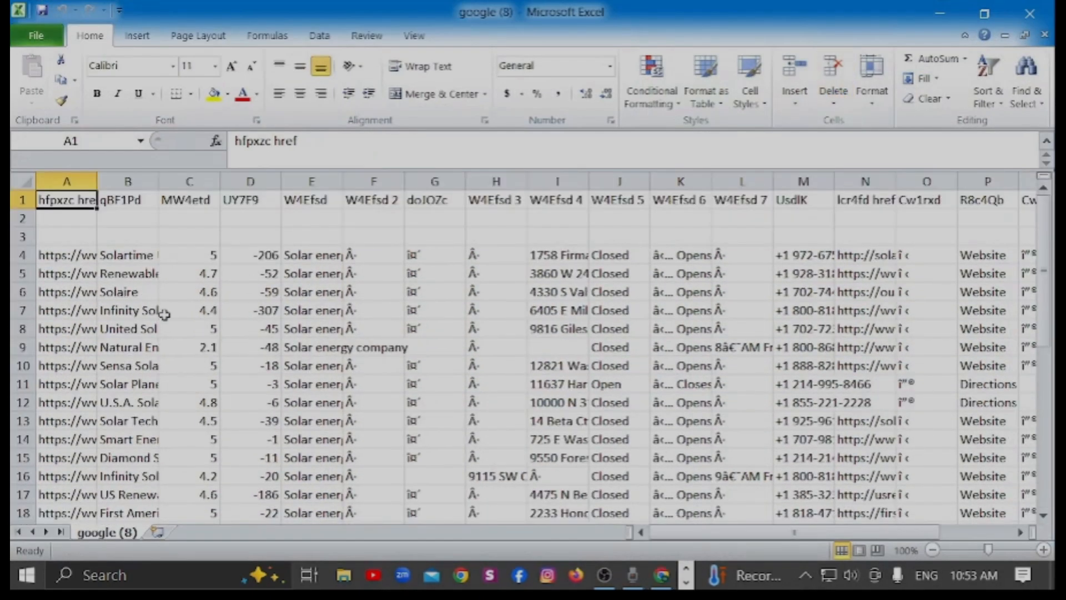
# Step: Look through the exported company rows from the header down to the last listing and back
pyautogui.scroll(-8, 165, 314)
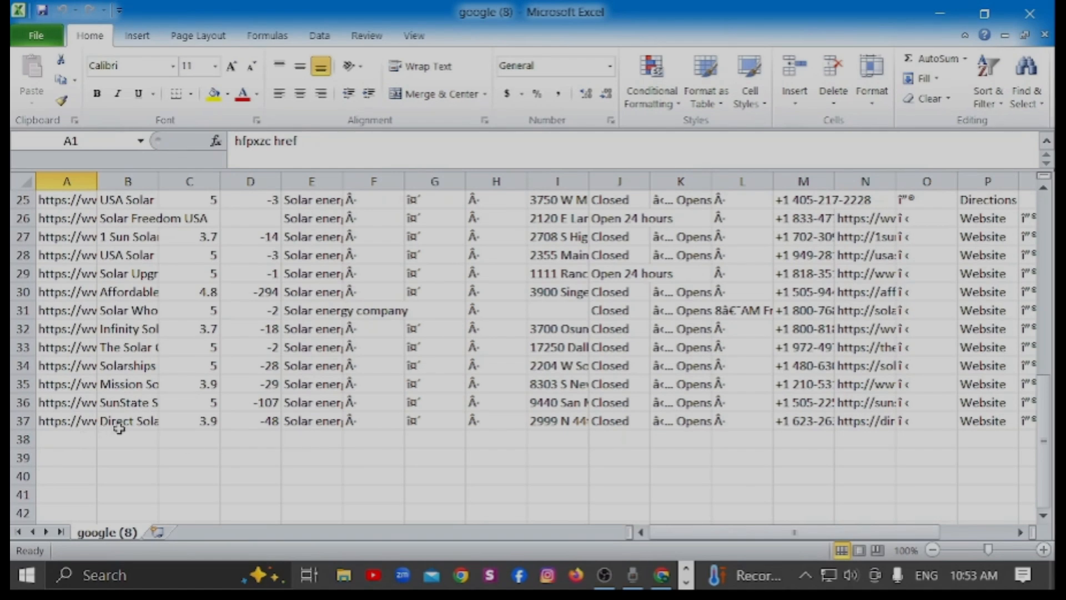
pyautogui.scroll(4, 289, 436)
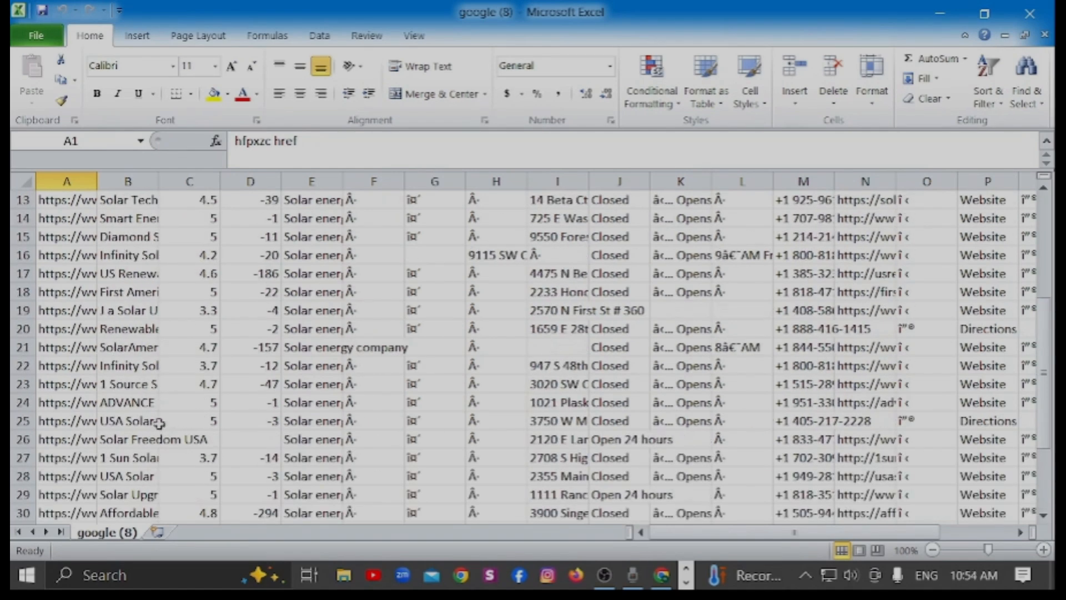
pyautogui.scroll(4, 158, 423)
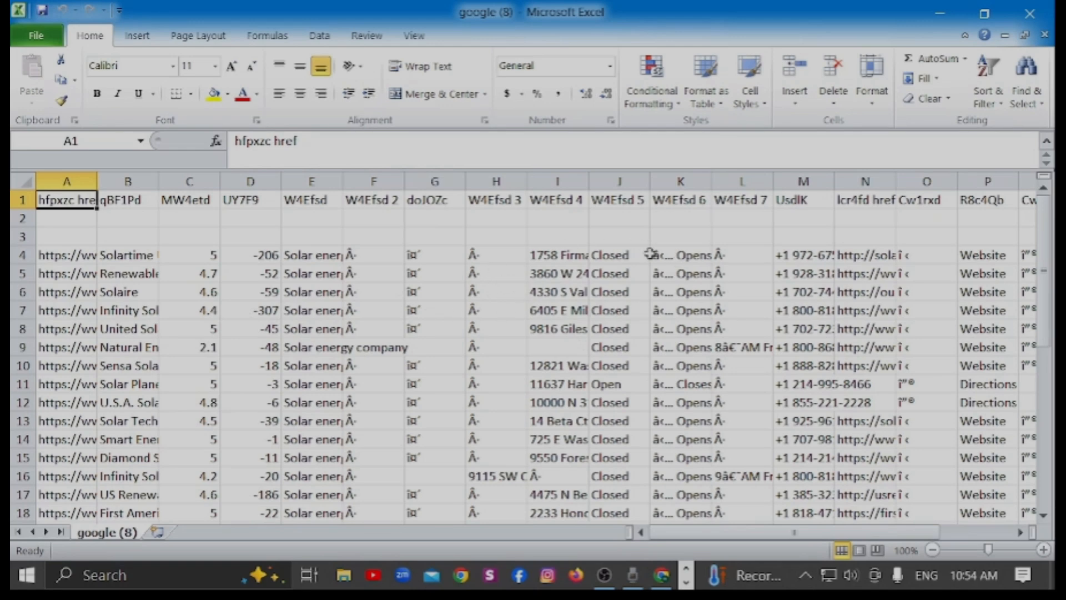
pyautogui.scroll(-2, 750, 357)
pyautogui.scroll(2, 749, 357)
pyautogui.scroll(-2, 142, 332)
pyautogui.scroll(2, 125, 331)
pyautogui.click(319, 243)
pyautogui.click(364, 246)
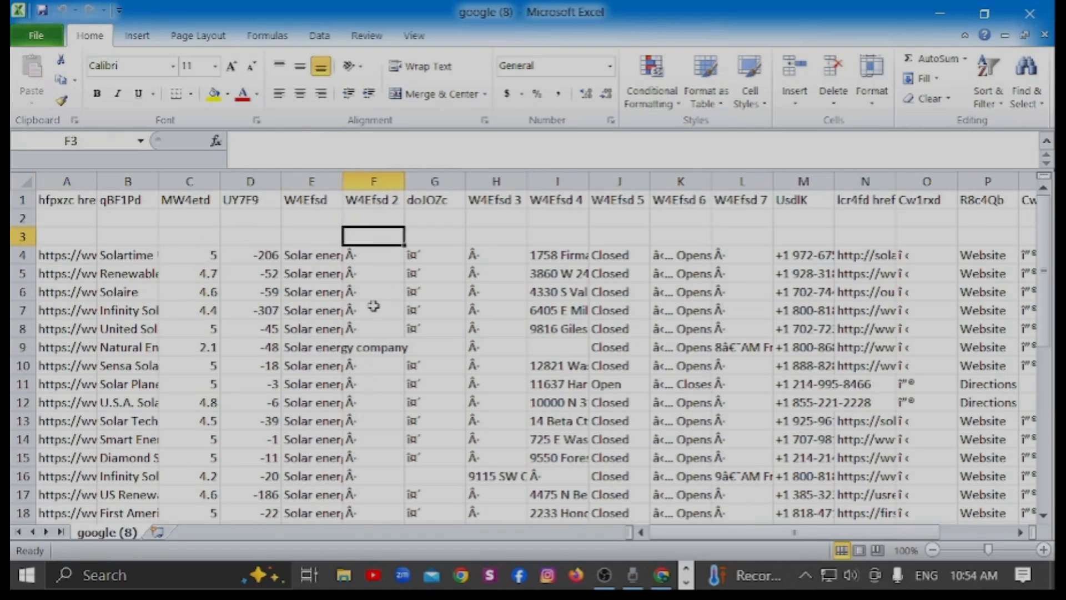
# Step: Delete the scraped header row and one of the two blank rows beneath it
pyautogui.click(22, 200)
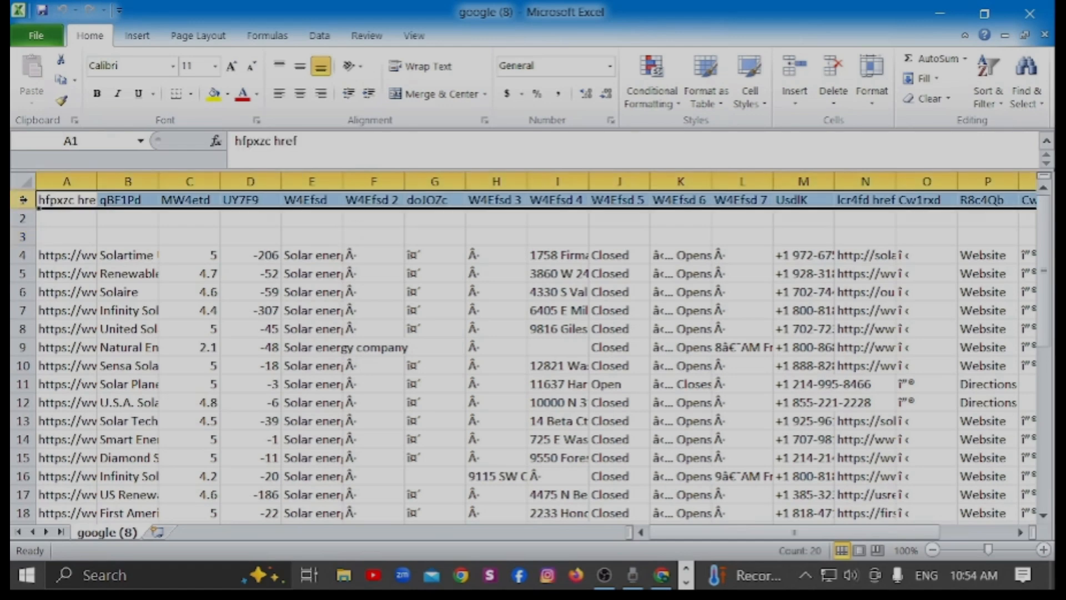
pyautogui.rightClick(74, 202)
pyautogui.click(99, 327)
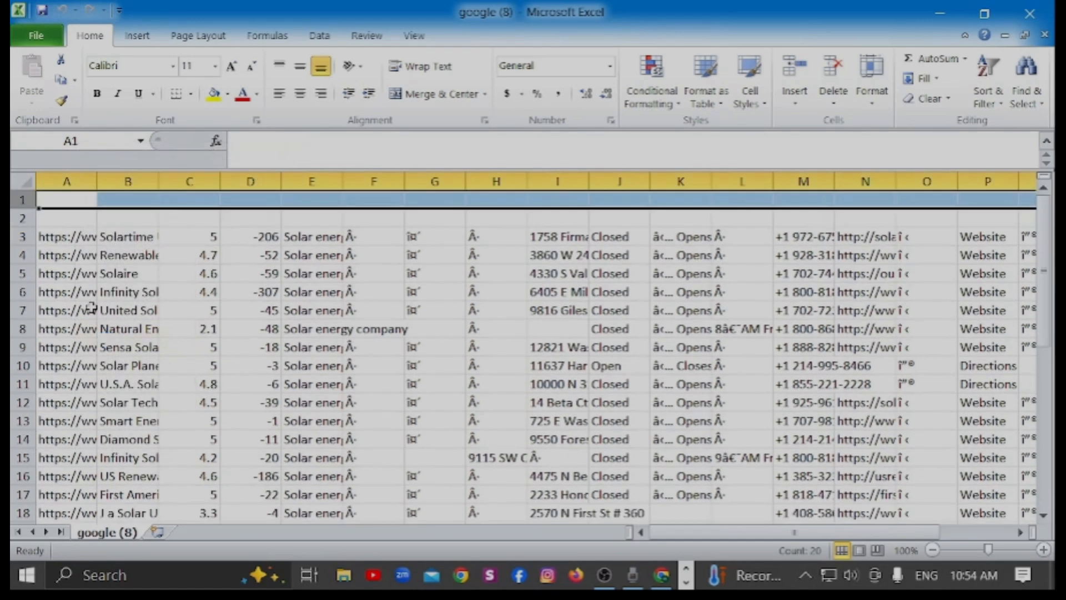
pyautogui.rightClick(28, 199)
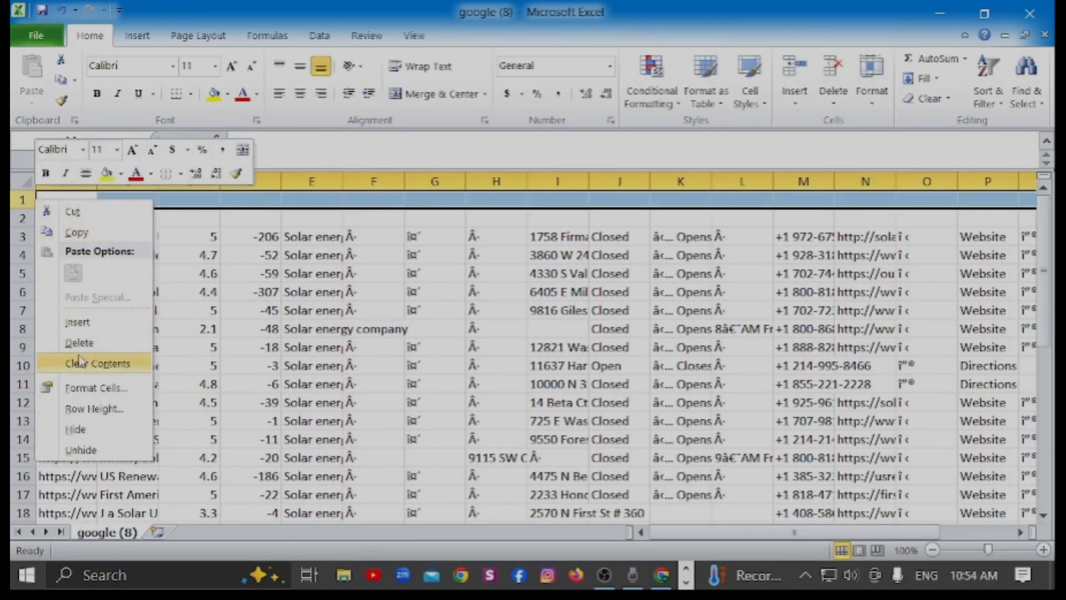
pyautogui.click(85, 339)
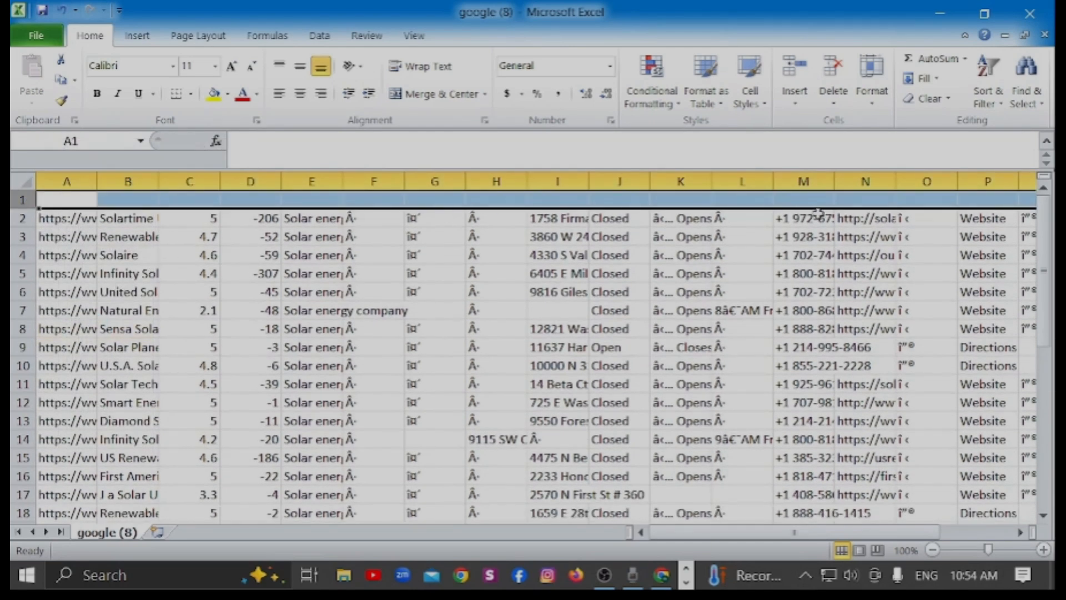
# Step: Widen column A and enter the heading "map url" in A1
pyautogui.click(75, 198)
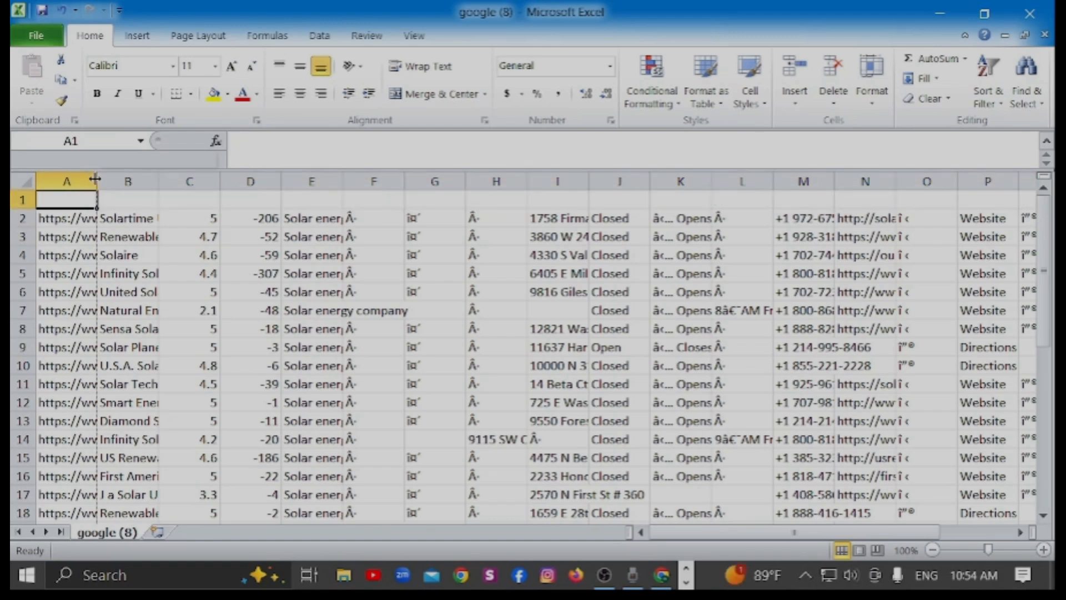
pyautogui.moveTo(95, 178); pyautogui.dragTo(144, 178)
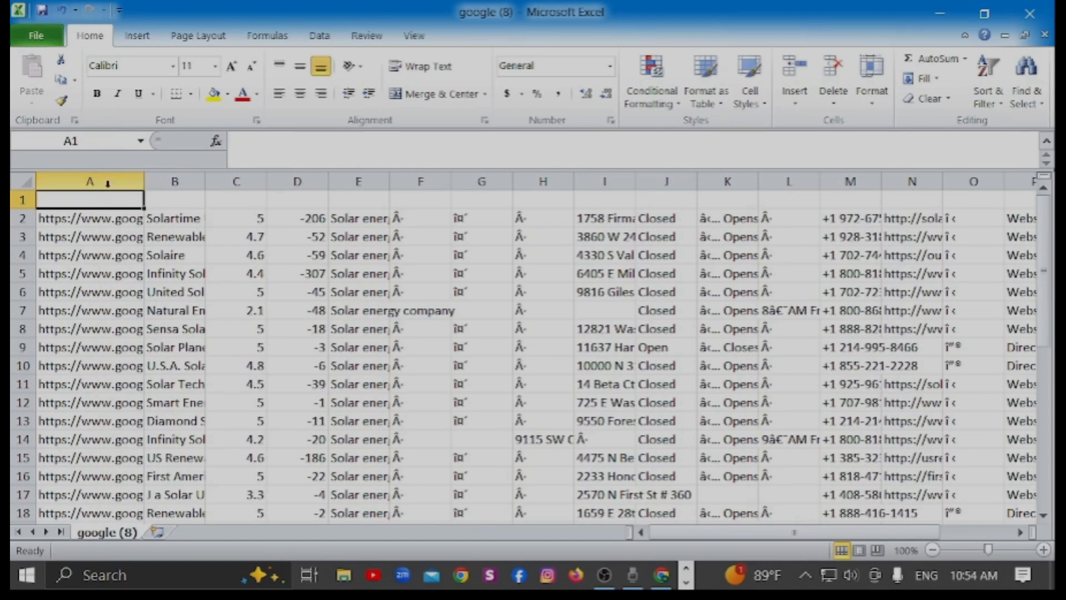
pyautogui.write('map url')
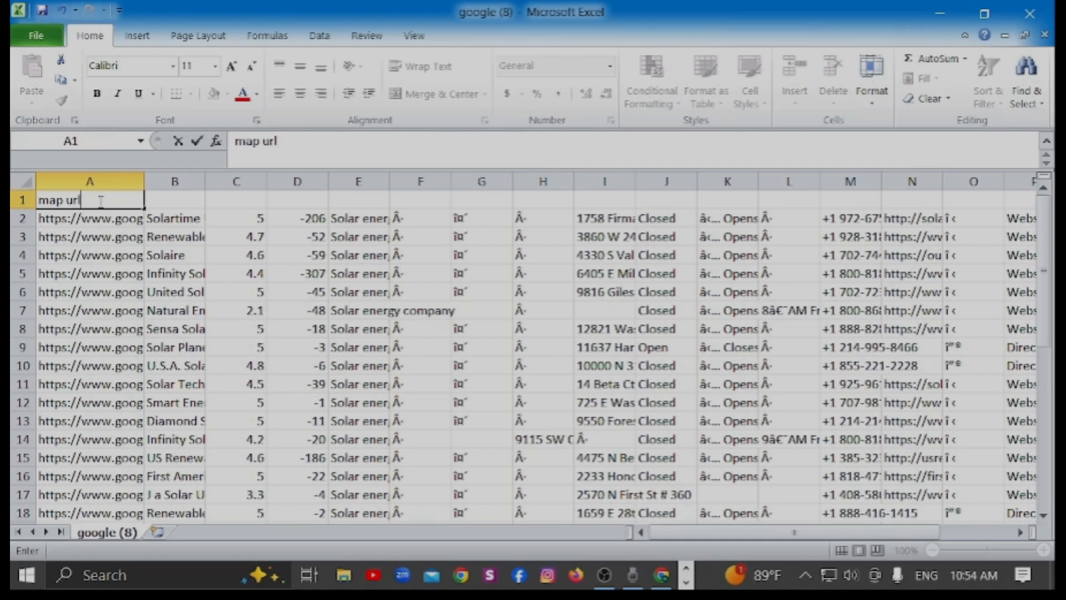
# Step: Widen column B to show more of the company names and enter the heading "company name" in B1
pyautogui.click(174, 198)
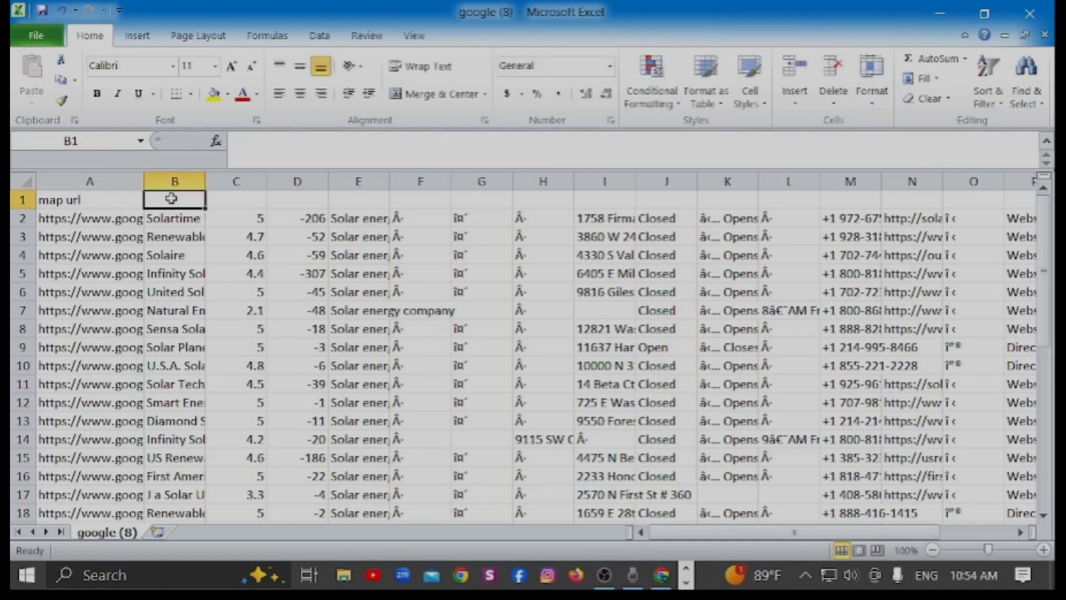
pyautogui.moveTo(202, 181); pyautogui.dragTo(202, 182)
pyautogui.doubleClick(202, 182)
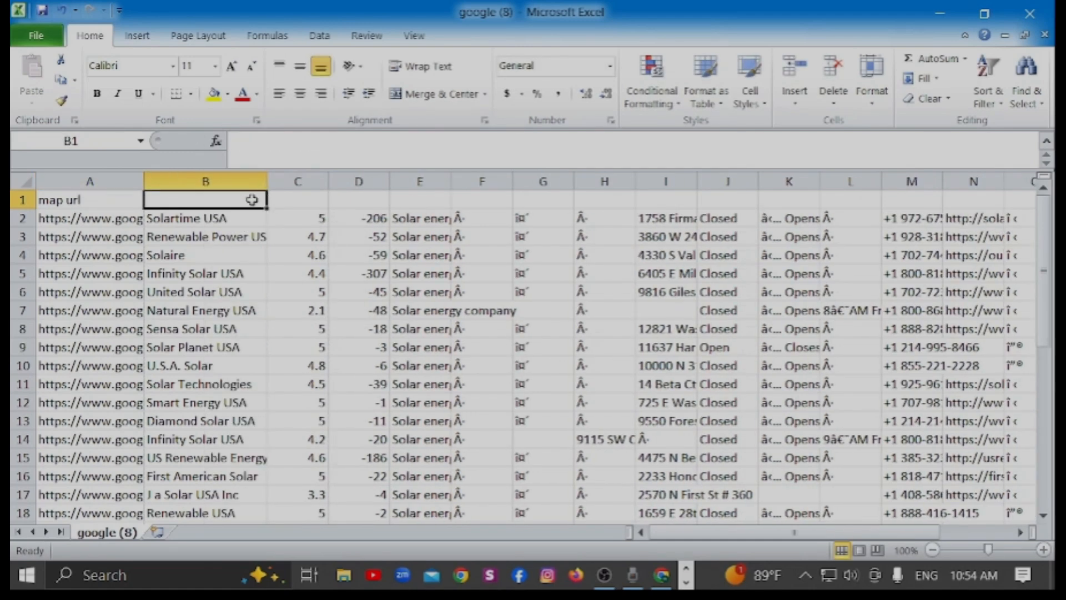
pyautogui.write('company')
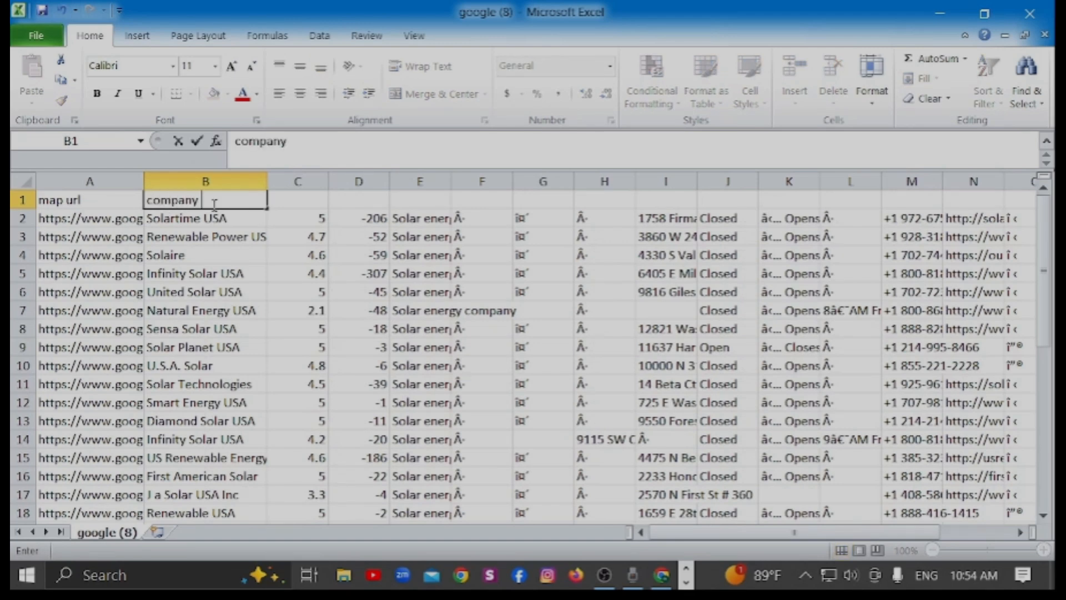
pyautogui.write(' name')
# Step: Enter the headings "rating" in C1 and "review" in D1
pyautogui.click(302, 200)
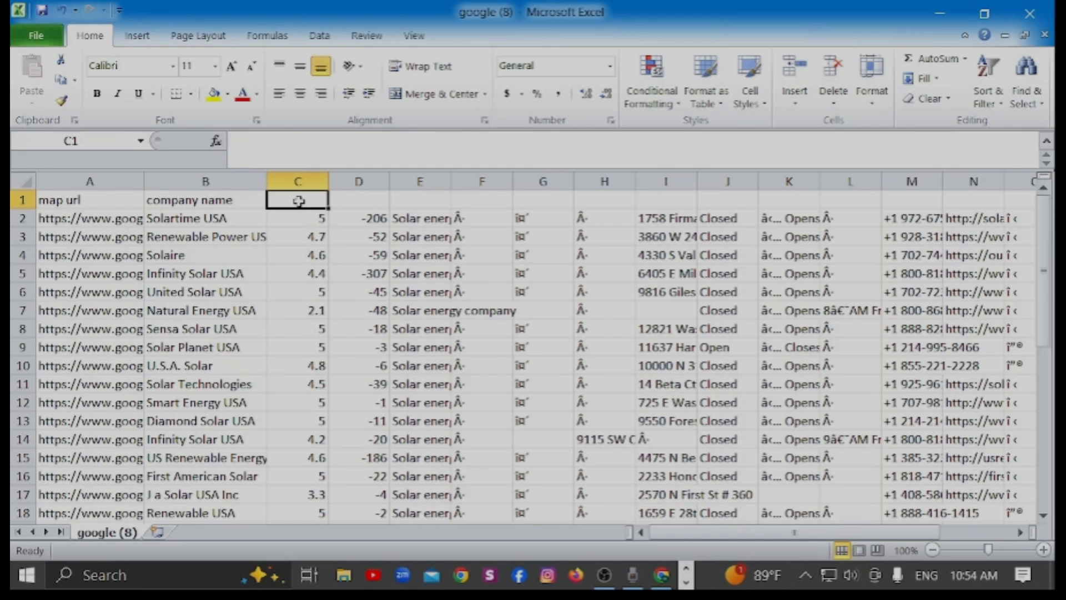
pyautogui.write('rating')
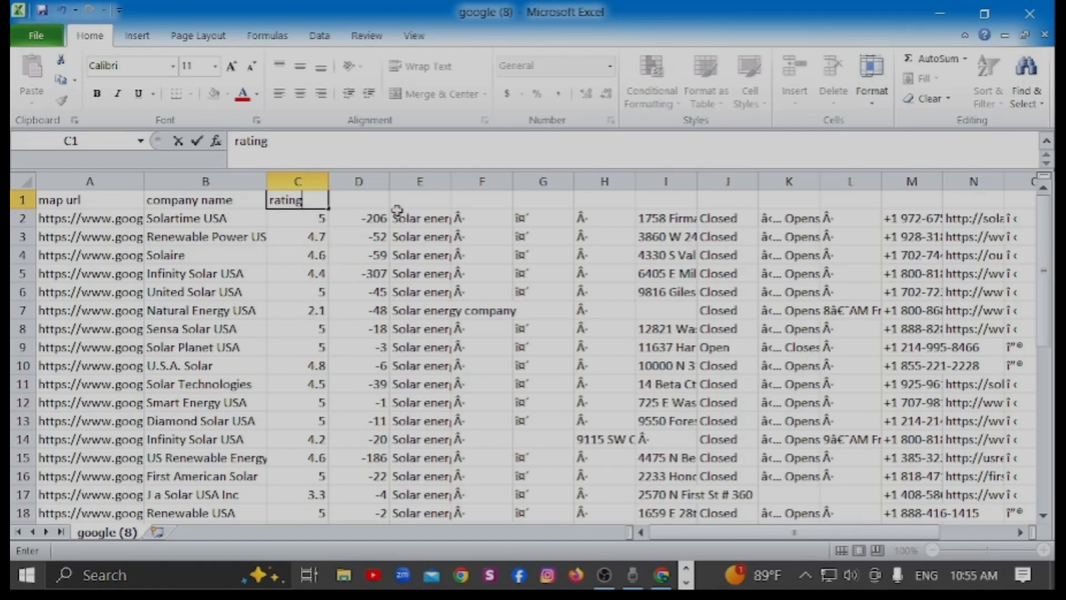
pyautogui.click(348, 200)
pyautogui.write('re')
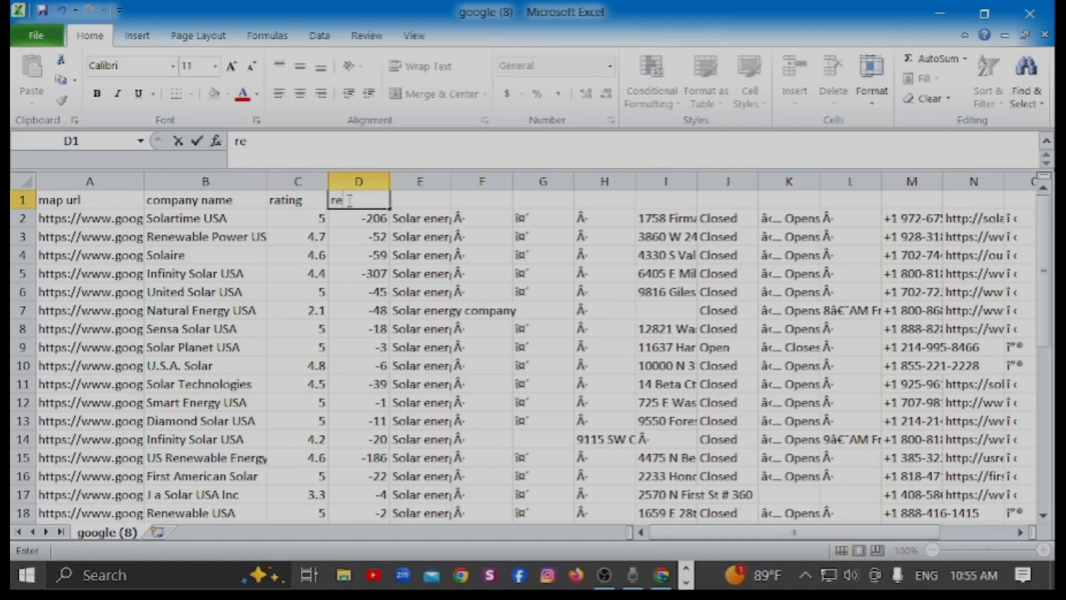
pyautogui.write('veiw')
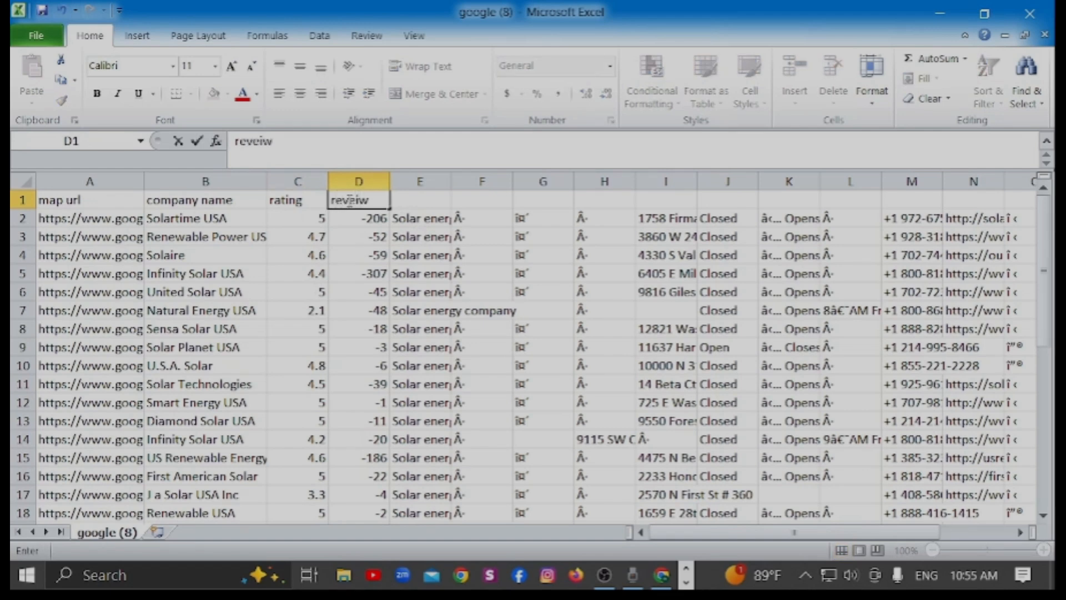
# Step: Widen column E and enter the heading "industry name" in E1
pyautogui.click(428, 212)
pyautogui.moveTo(451, 182); pyautogui.dragTo(498, 182)
pyautogui.click(458, 195)
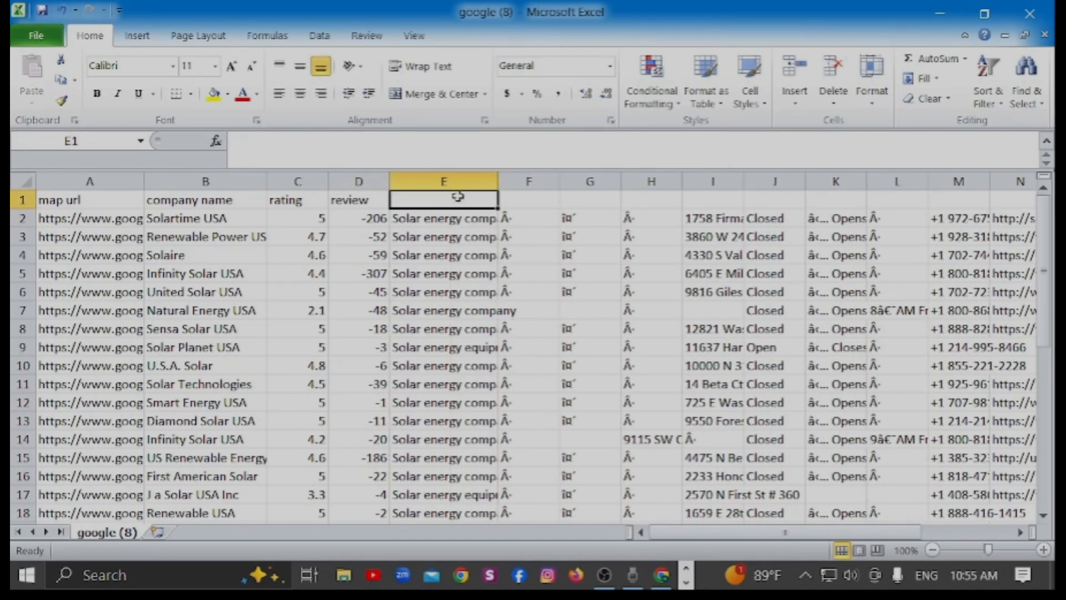
pyautogui.write('i')
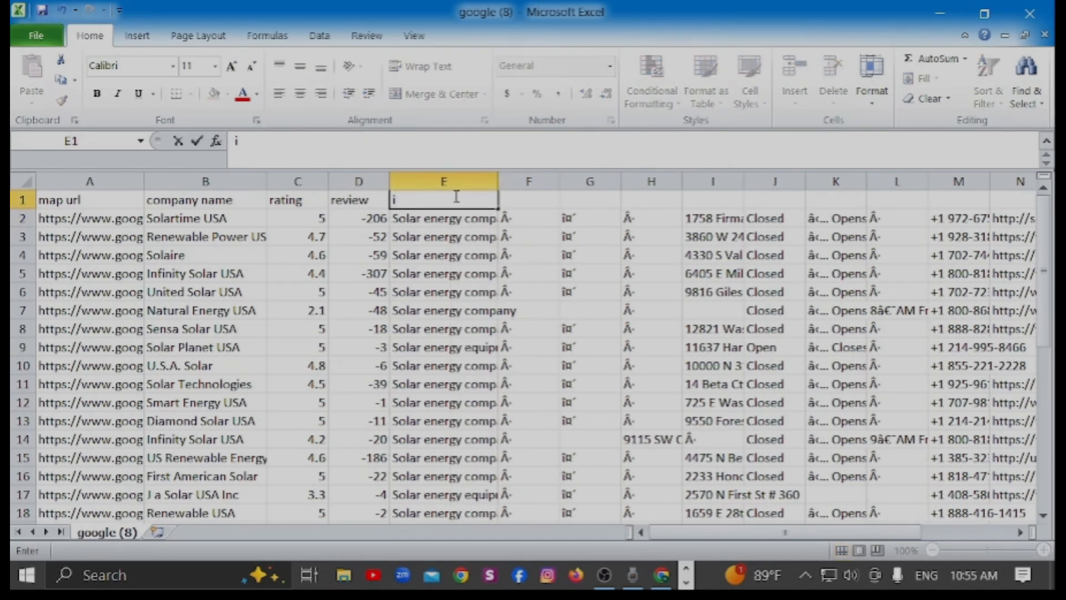
pyautogui.write('ndustr')
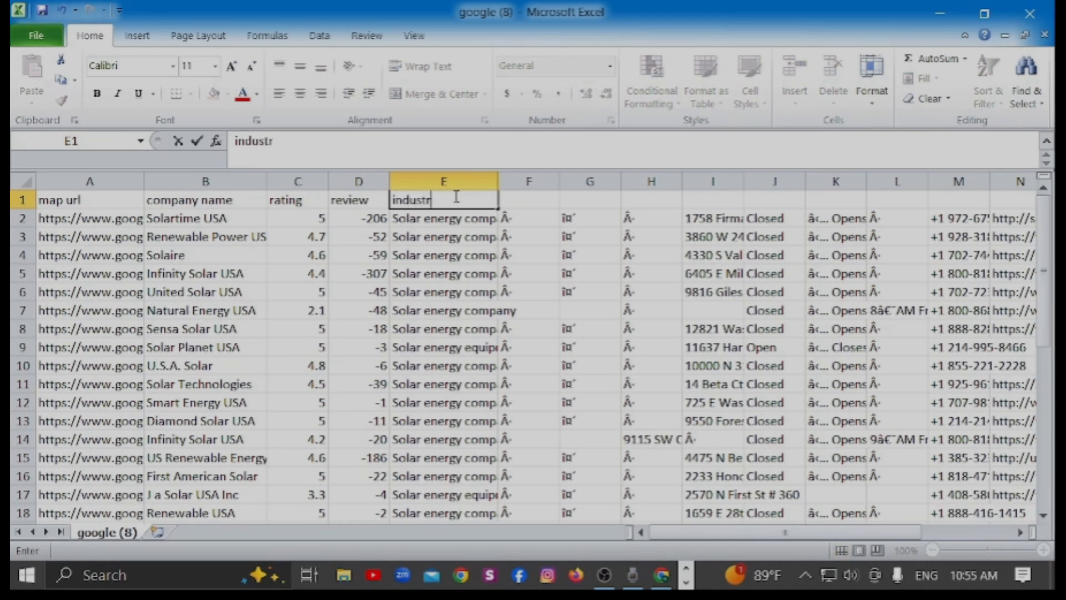
pyautogui.write('y na')
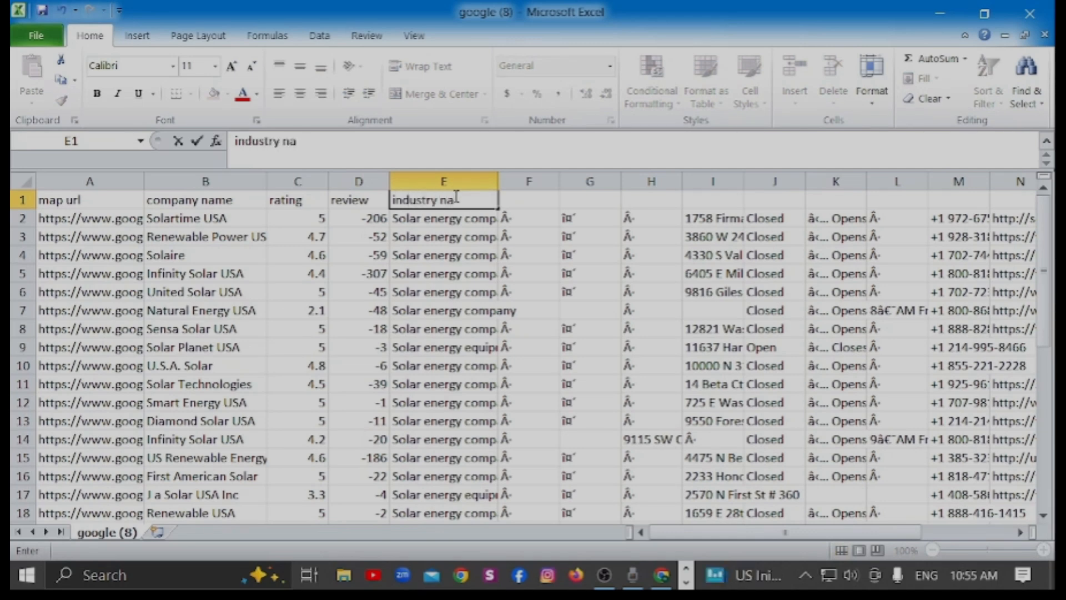
pyautogui.write('me')
# Step: Delete the three columns of mostly stray characters between the industry name and address columns
pyautogui.click(528, 182)
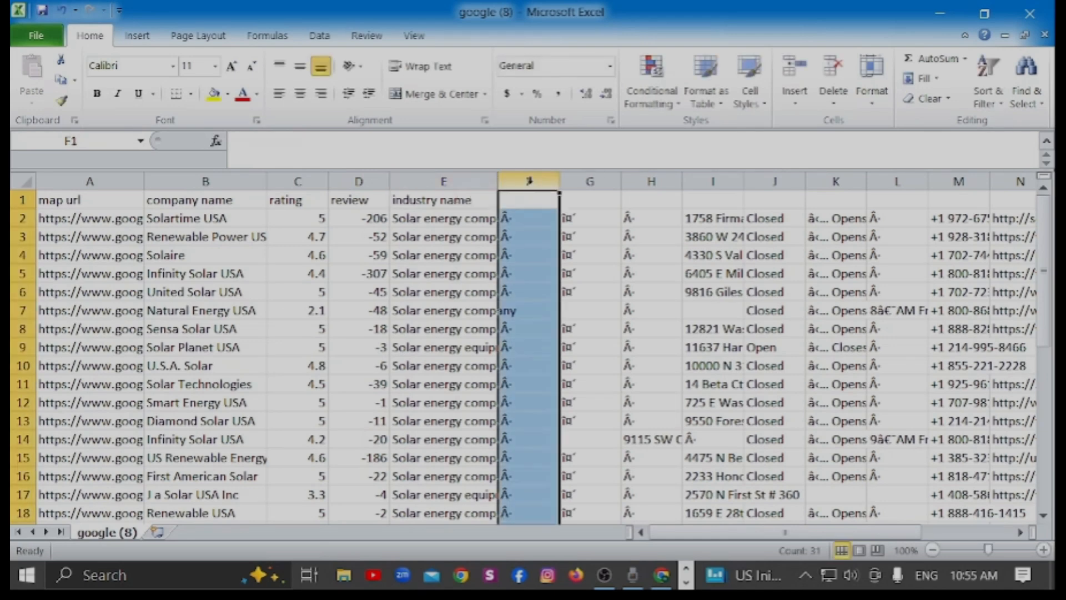
pyautogui.rightClick(529, 181)
pyautogui.click(567, 318)
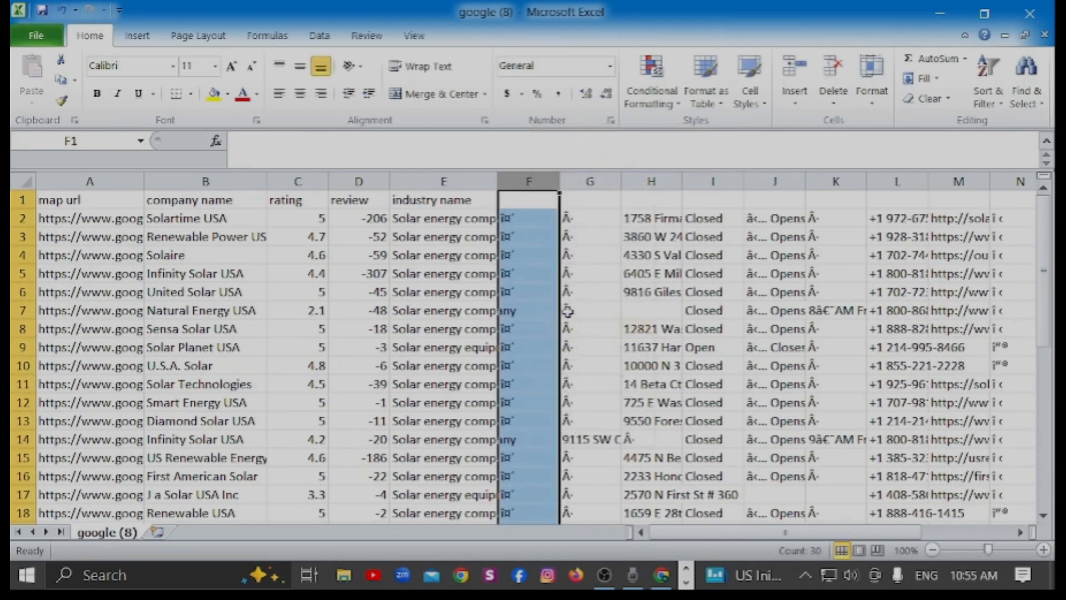
pyautogui.rightClick(537, 183)
pyautogui.click(581, 331)
pyautogui.rightClick(530, 182)
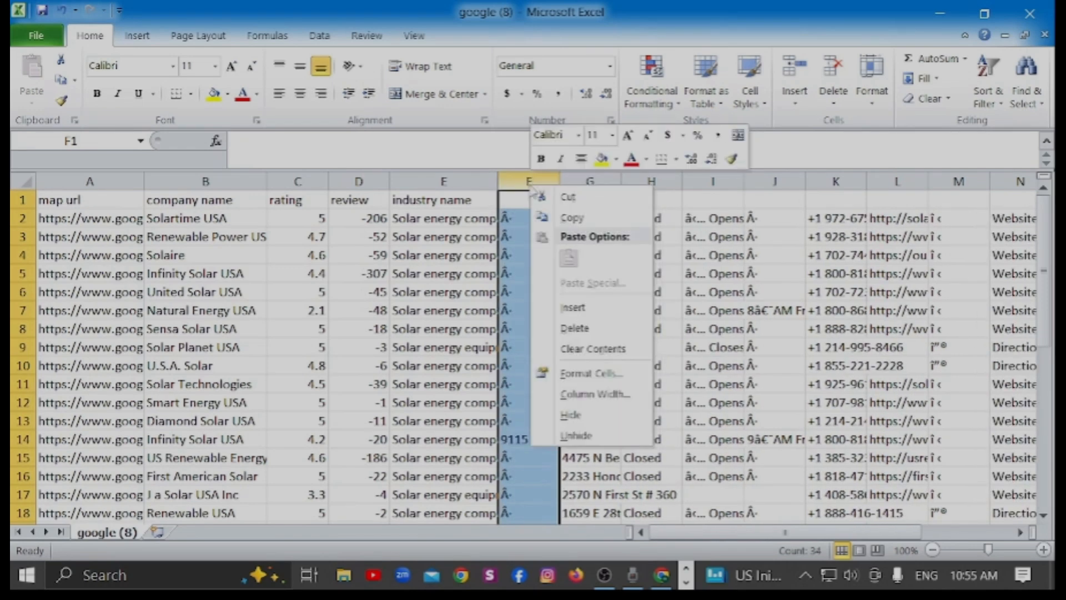
pyautogui.click(563, 330)
# Step: Widen column F to show more of the addresses and enter the heading "locetion" in F1
pyautogui.moveTo(559, 180); pyautogui.dragTo(620, 181)
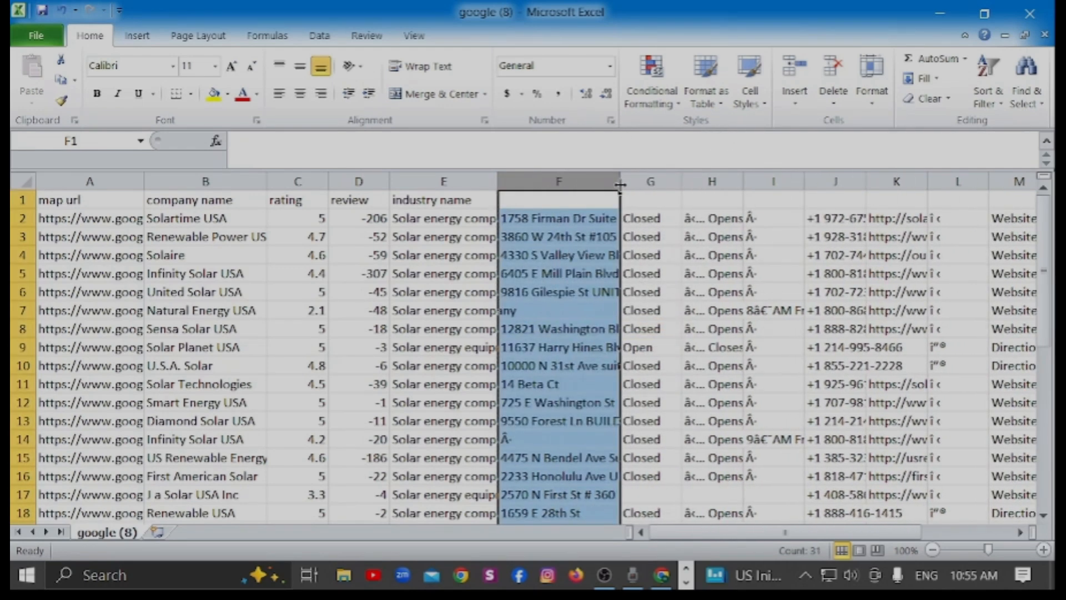
pyautogui.click(546, 203)
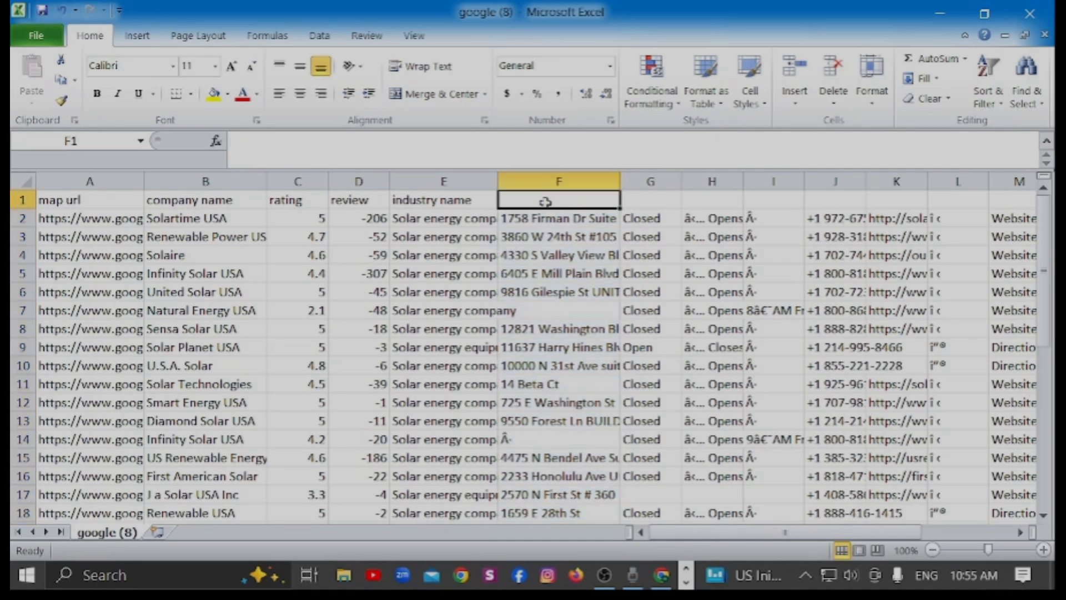
pyautogui.write('lo')
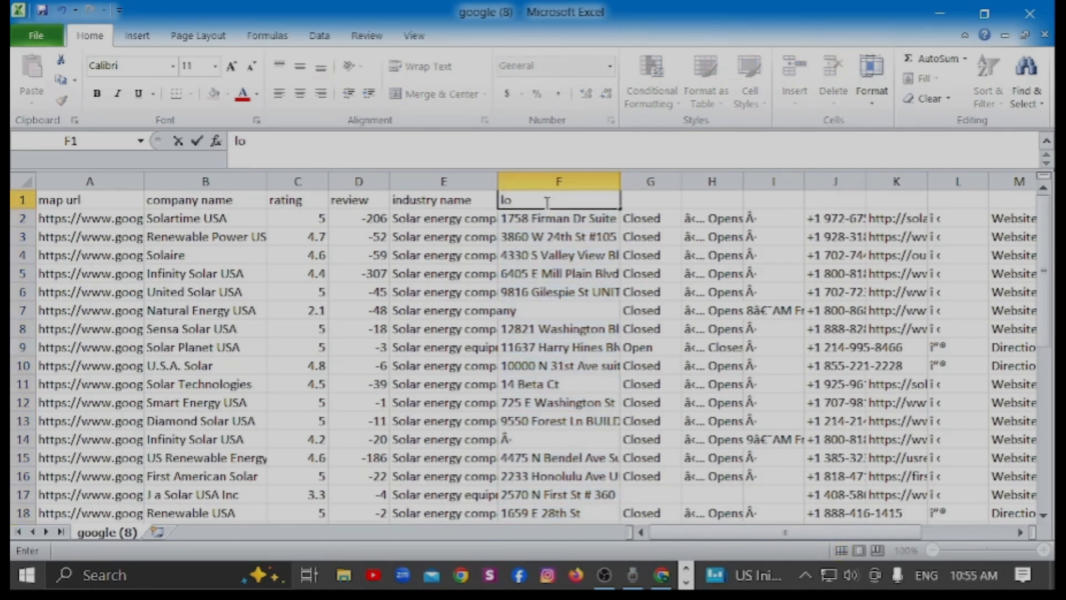
pyautogui.write('cetion')
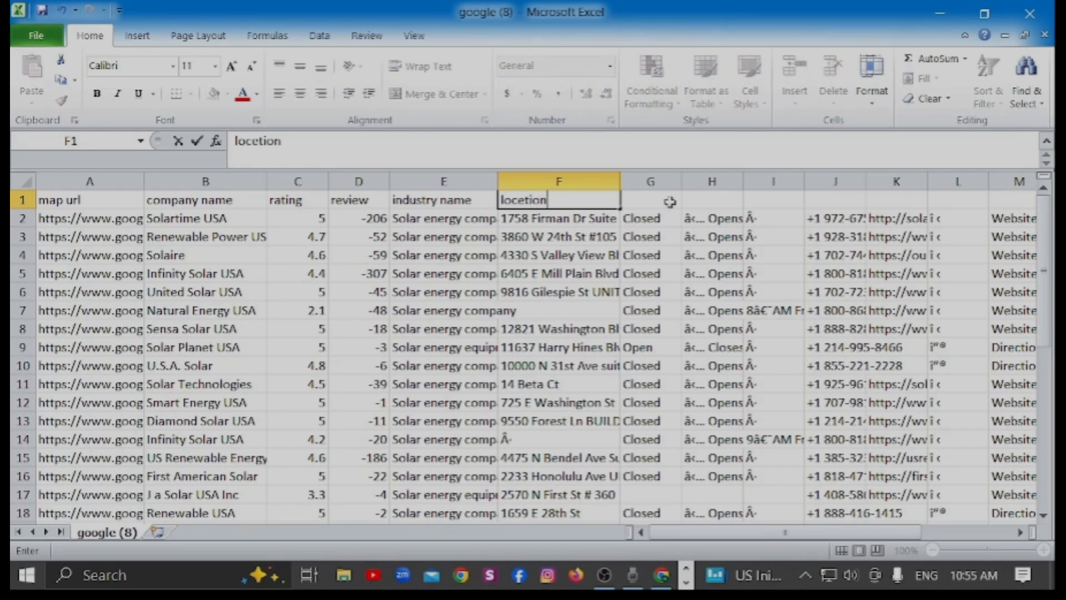
# Step: Look through the open/closed status column down to the last listing and check the current time and date
pyautogui.click(668, 182)
pyautogui.scroll(-6, 662, 305)
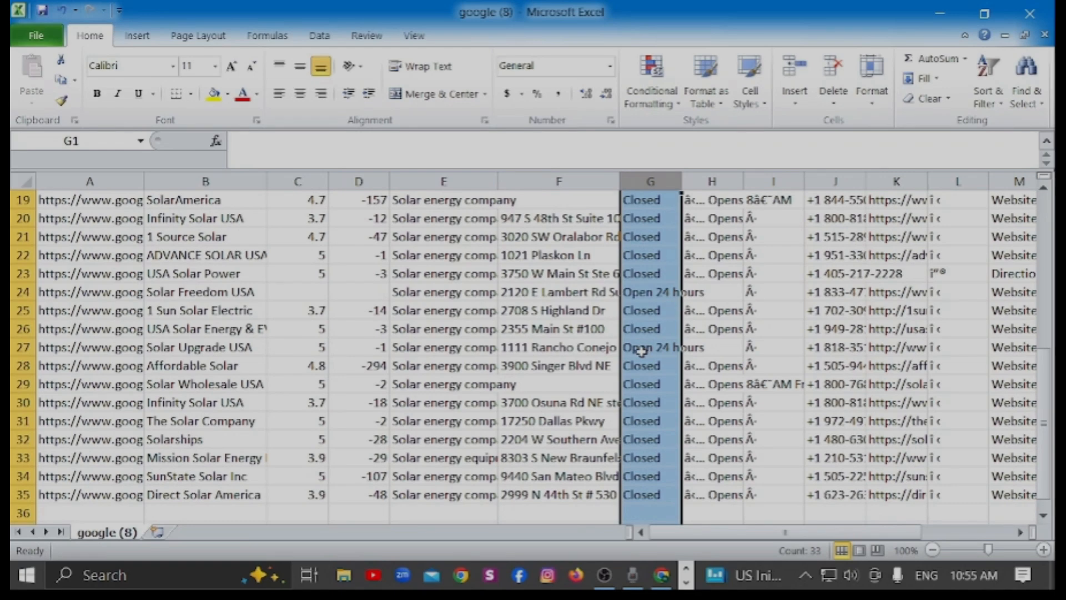
pyautogui.scroll(-2, 642, 350)
pyautogui.click(982, 581)
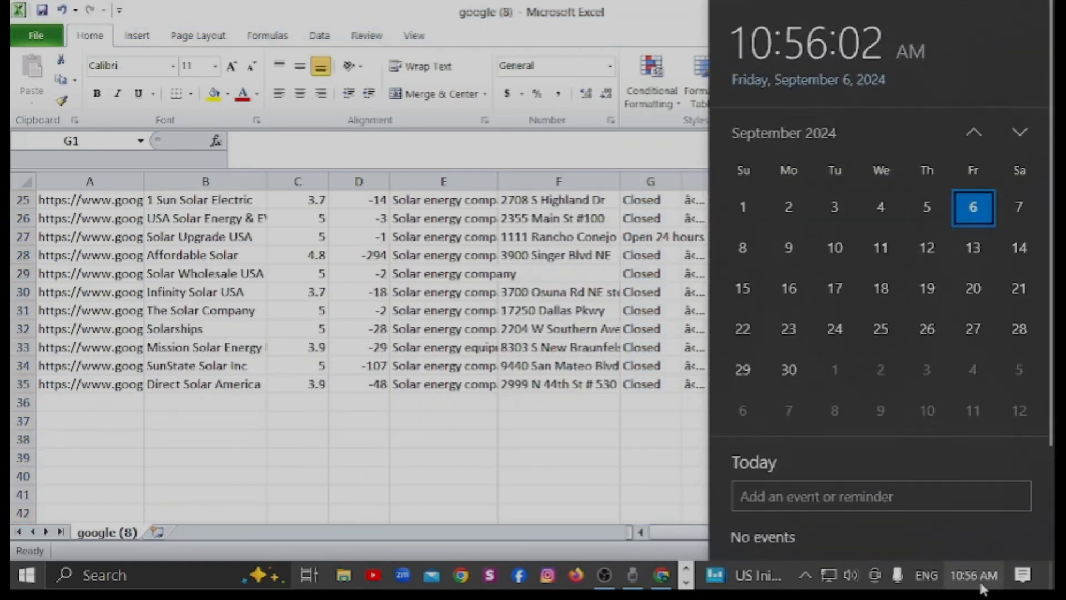
pyautogui.click(982, 581)
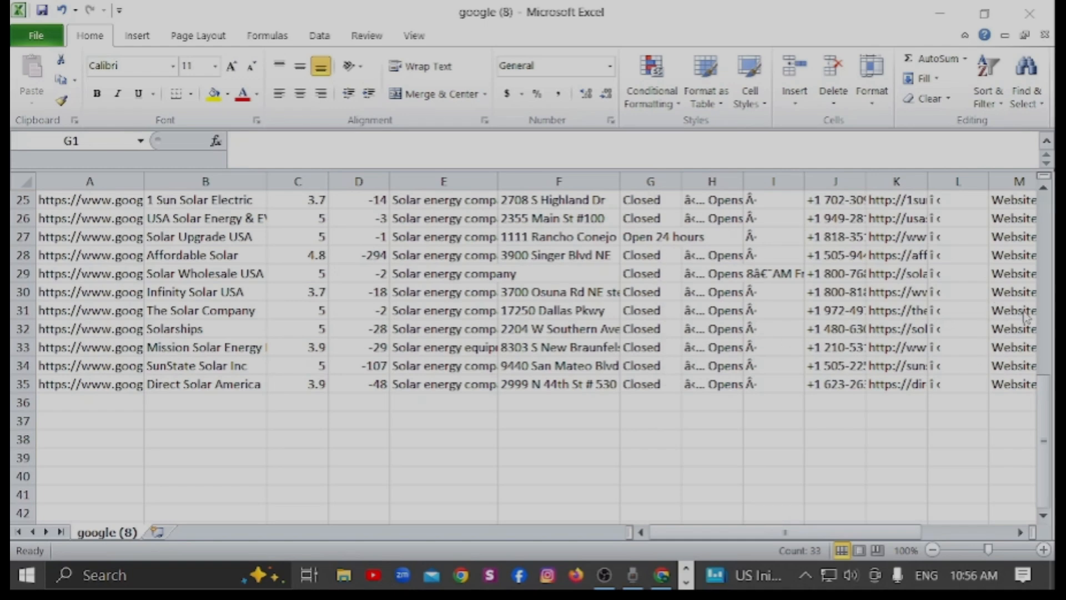
pyautogui.click(1044, 434)
pyautogui.click(897, 457)
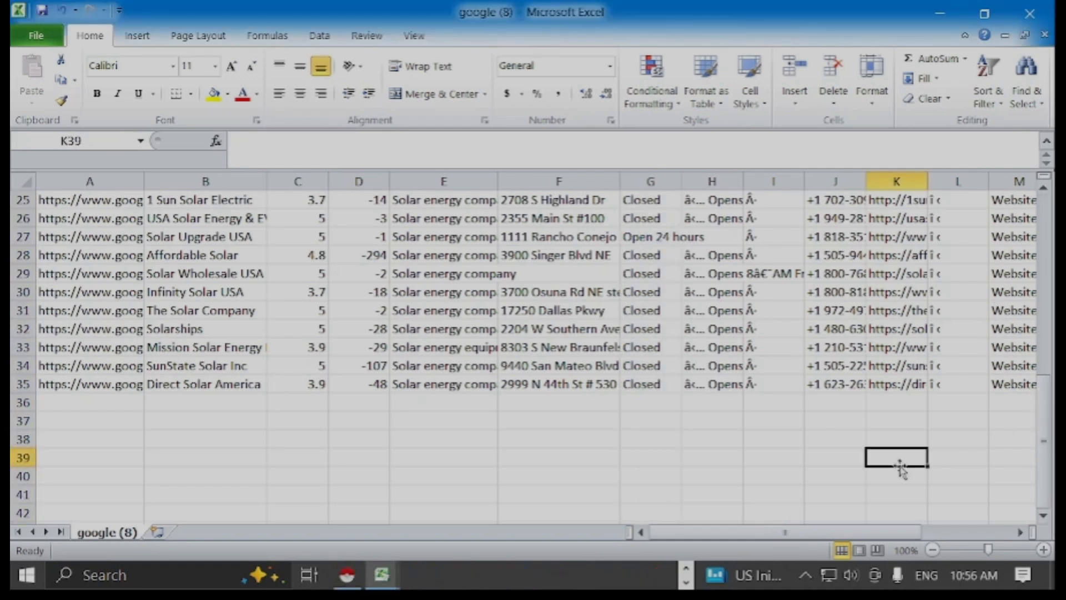
pyautogui.scroll(8, 722, 350)
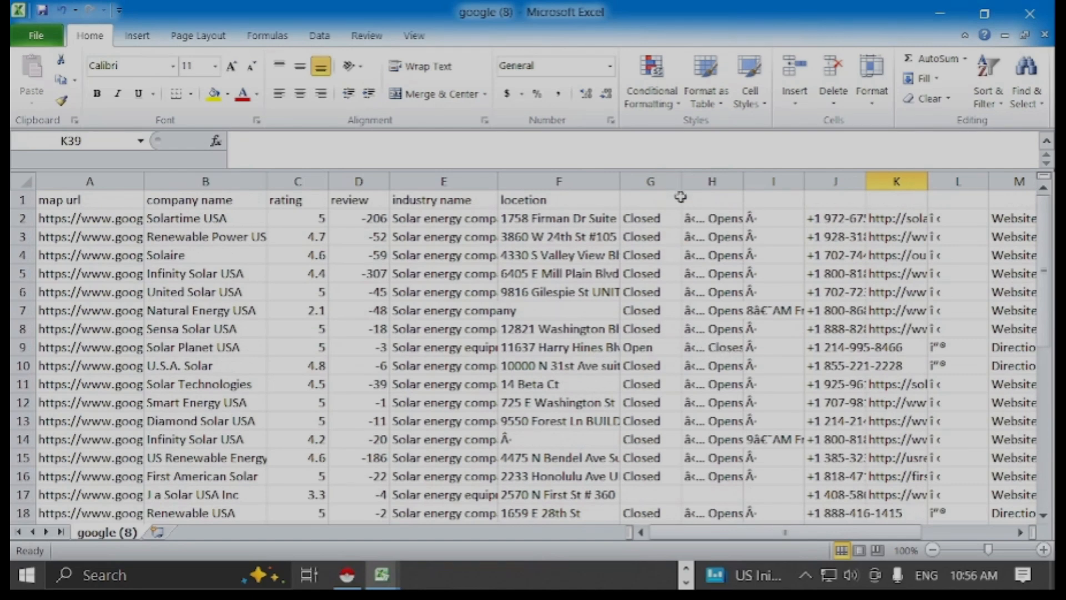
# Step: Delete the three columns between the addresses and phone numbers: open/closed status, opening hours and stray characters
pyautogui.click(664, 180)
pyautogui.rightClick(660, 194)
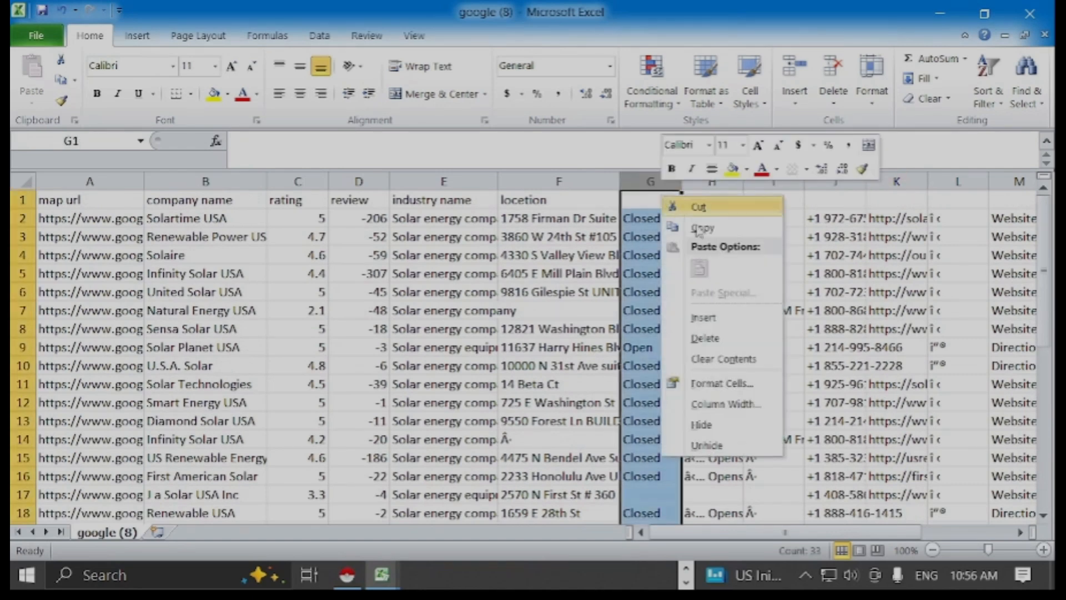
pyautogui.click(725, 336)
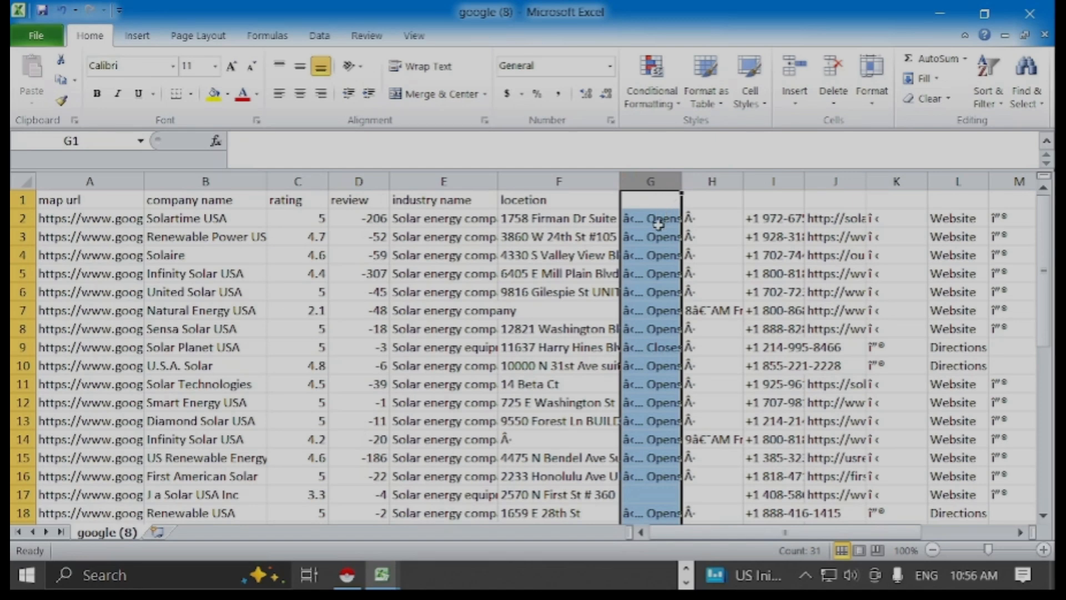
pyautogui.rightClick(656, 184)
pyautogui.click(701, 307)
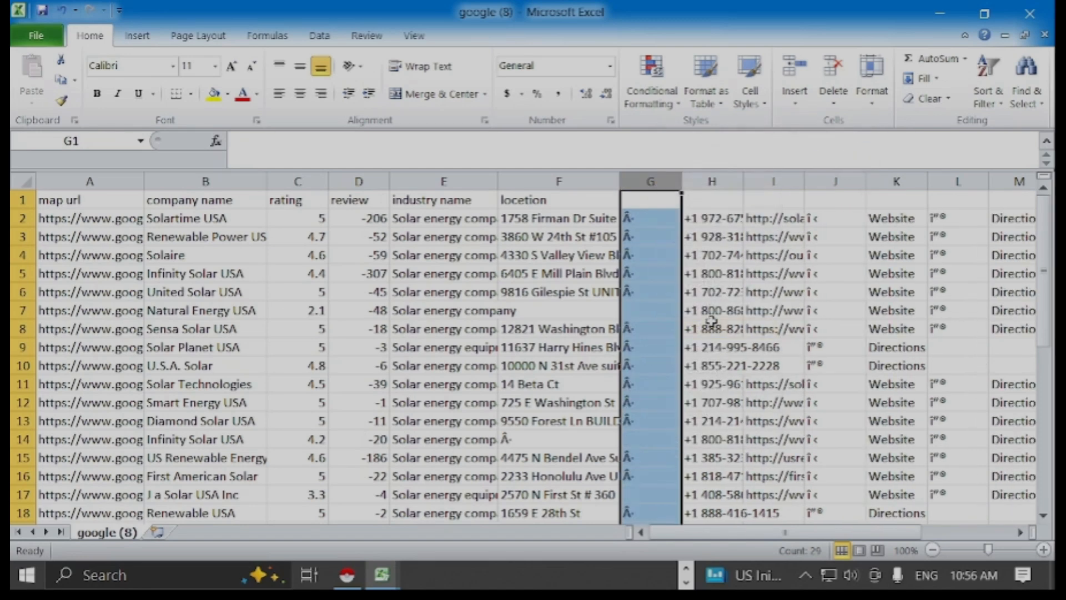
pyautogui.rightClick(673, 188)
pyautogui.click(712, 328)
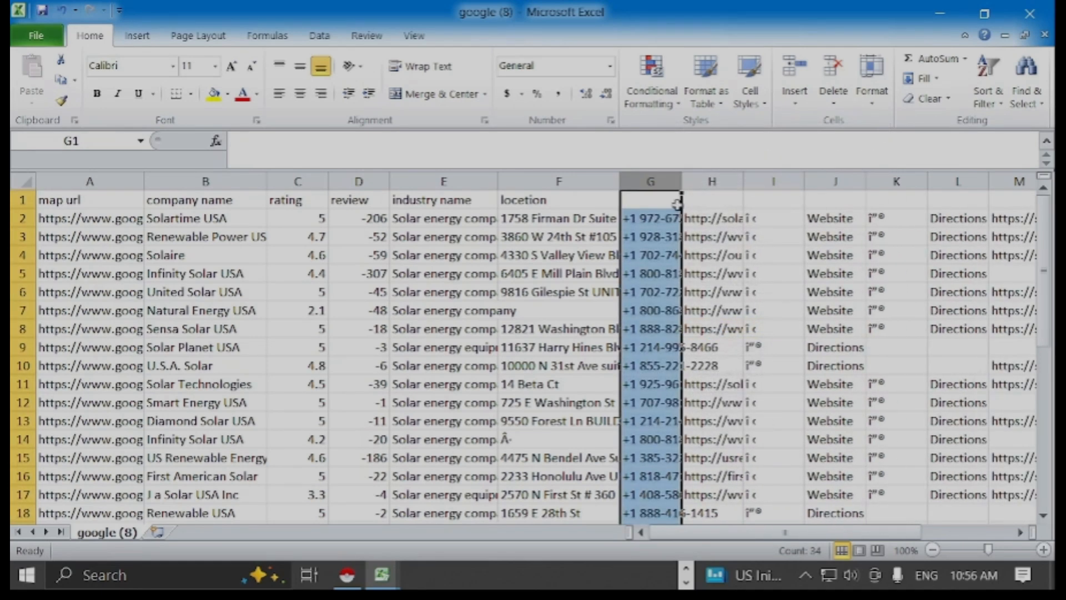
# Step: Widen column G to show the full phone numbers and enter the heading "phone" in G1
pyautogui.moveTo(682, 182); pyautogui.dragTo(747, 181)
pyautogui.click(663, 200)
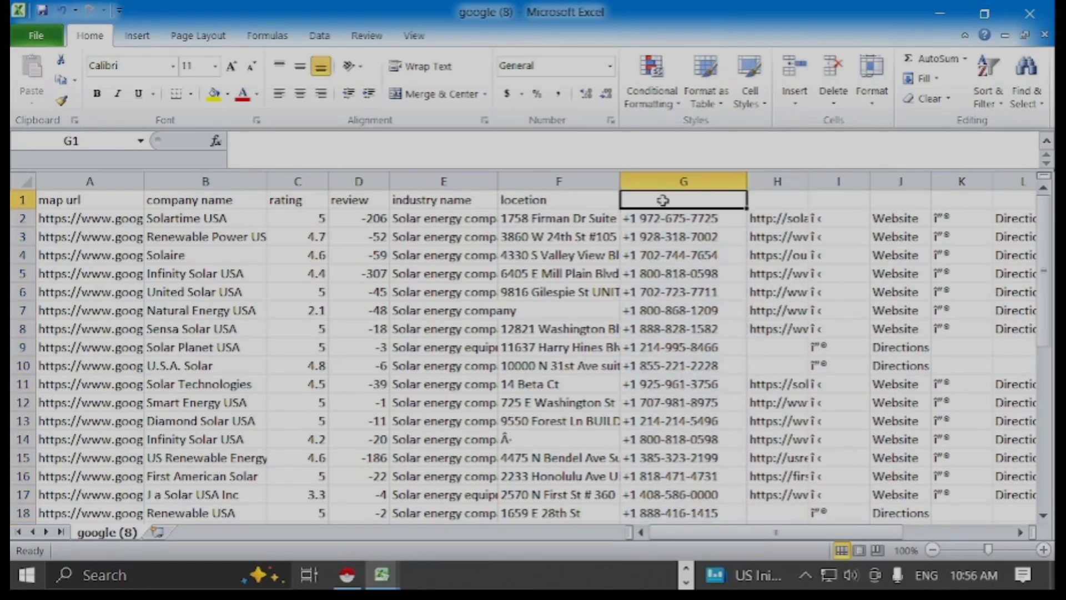
pyautogui.write('phone')
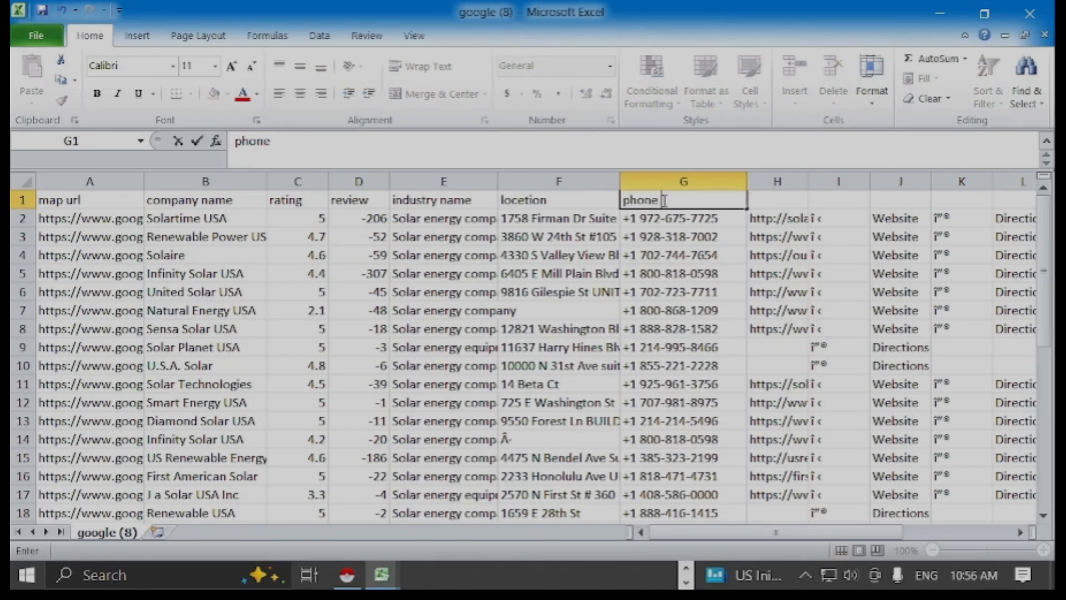
# Step: Widen column H to show more of the web addresses and enter the heading "website" in H1
pyautogui.click(773, 197)
pyautogui.moveTo(807, 184); pyautogui.dragTo(851, 184)
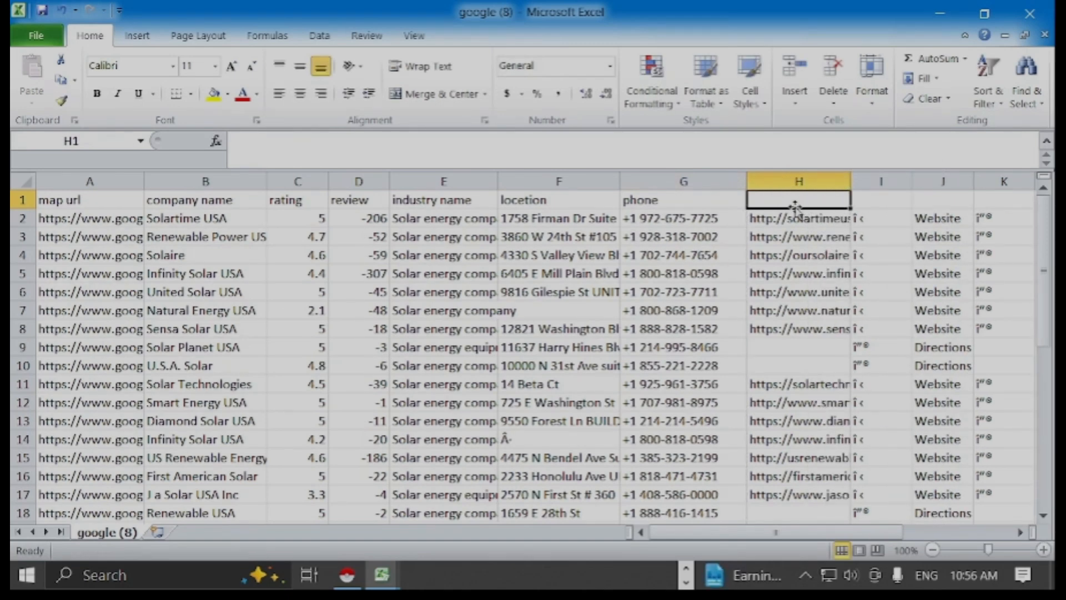
pyautogui.write('w')
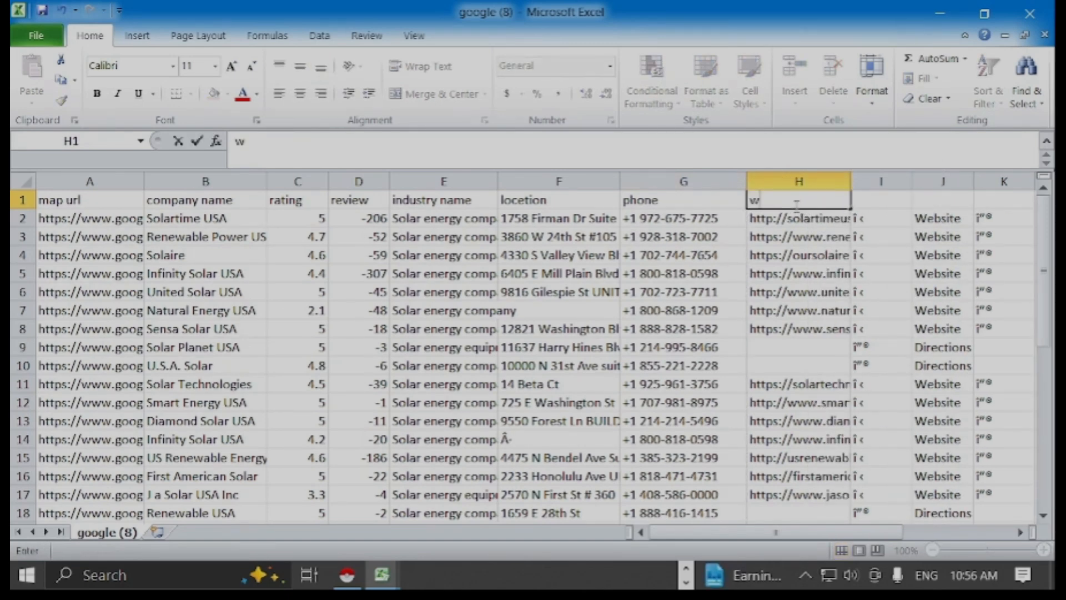
pyautogui.write('ebsite')
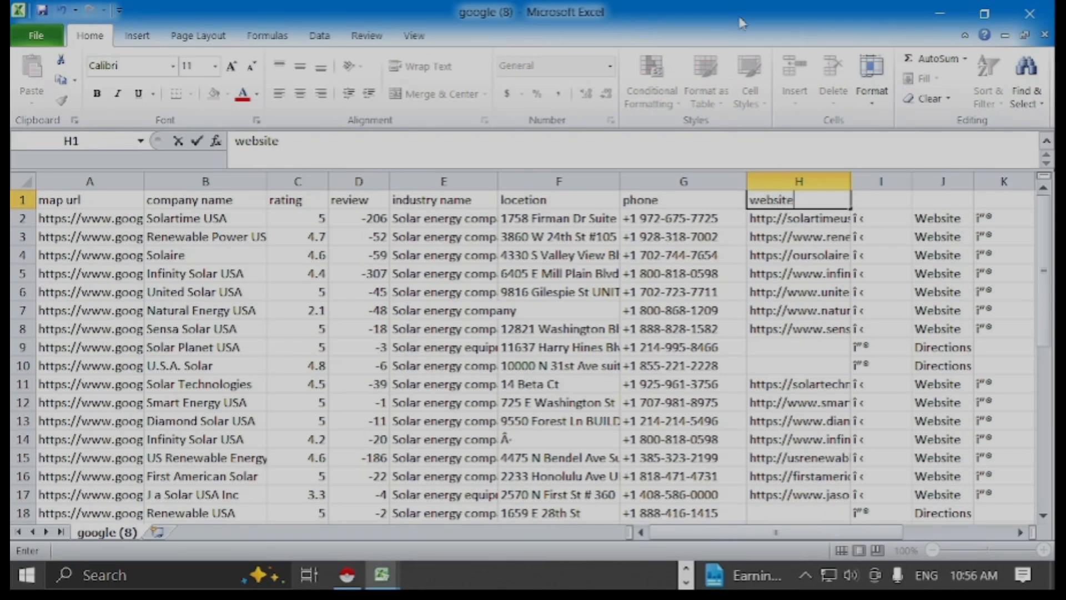
# Step: Delete column I with the stray icon characters directly after the website column
pyautogui.click(872, 182)
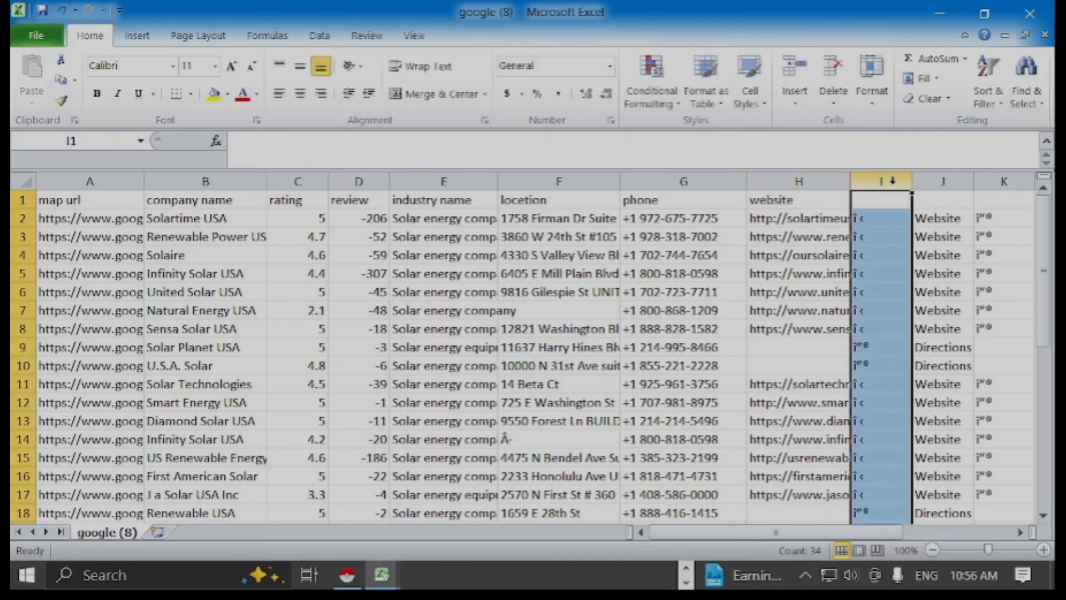
pyautogui.moveTo(912, 185); pyautogui.dragTo(965, 185)
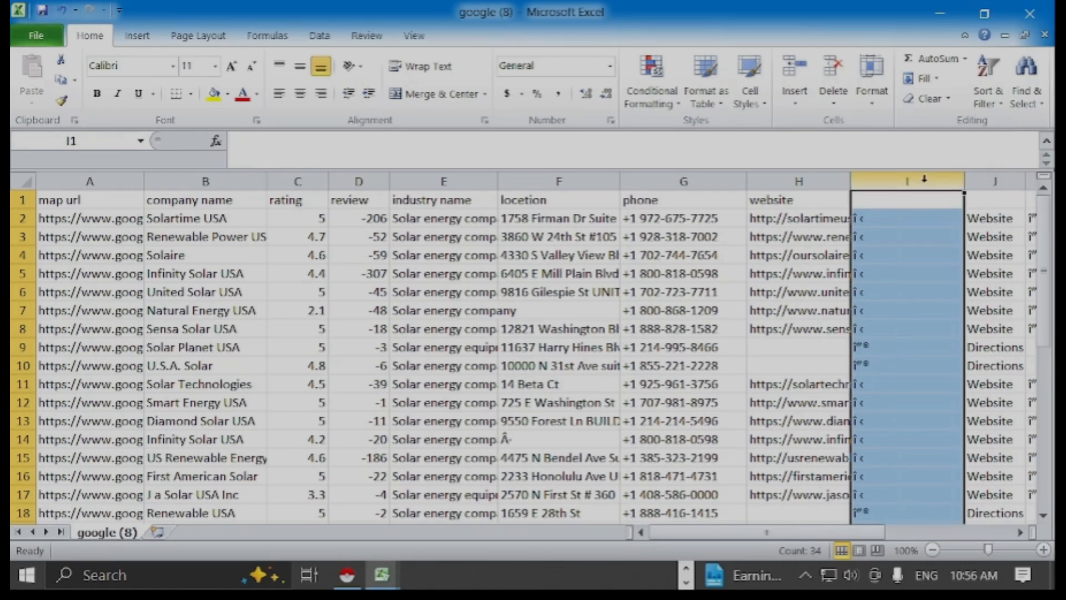
pyautogui.rightClick(906, 183)
pyautogui.click(950, 327)
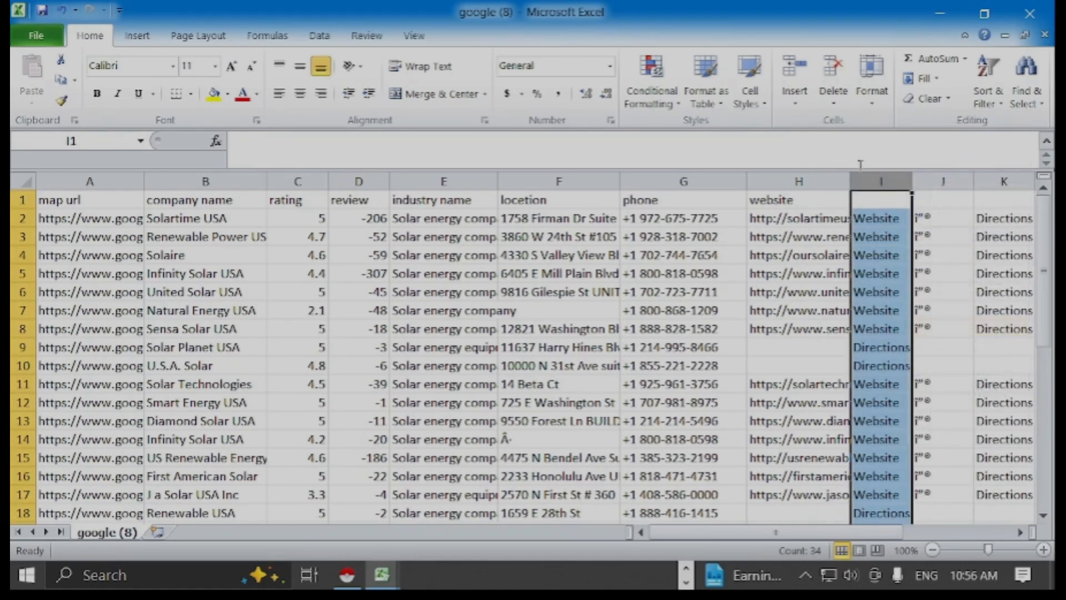
# Step: Delete the three columns after the website column that hold the "Website" labels, stray characters and "Directions" labels
pyautogui.moveTo(845, 533); pyautogui.dragTo(908, 537)
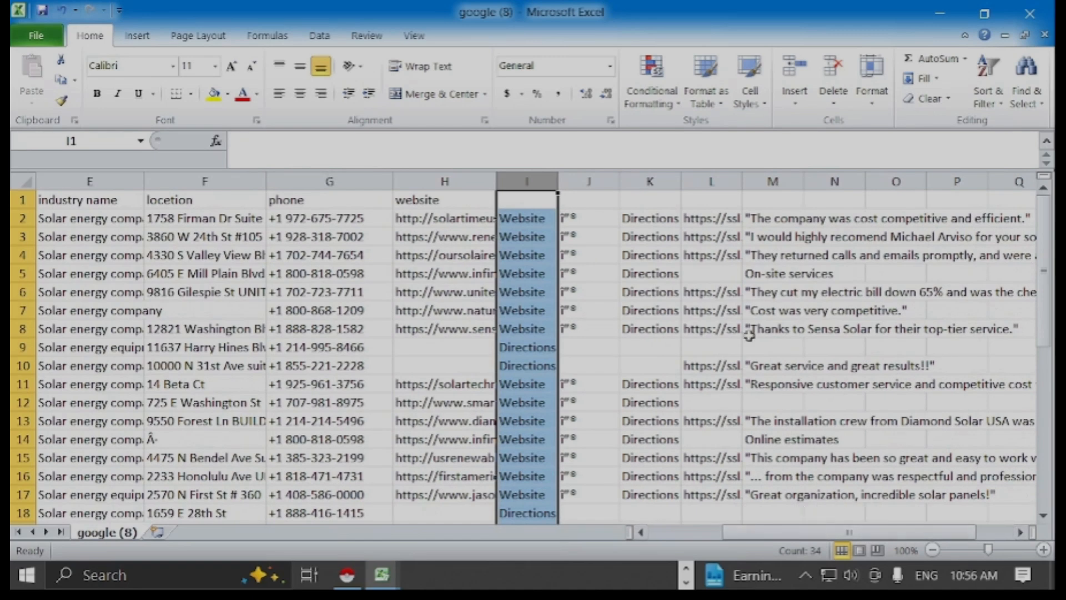
pyautogui.rightClick(541, 180)
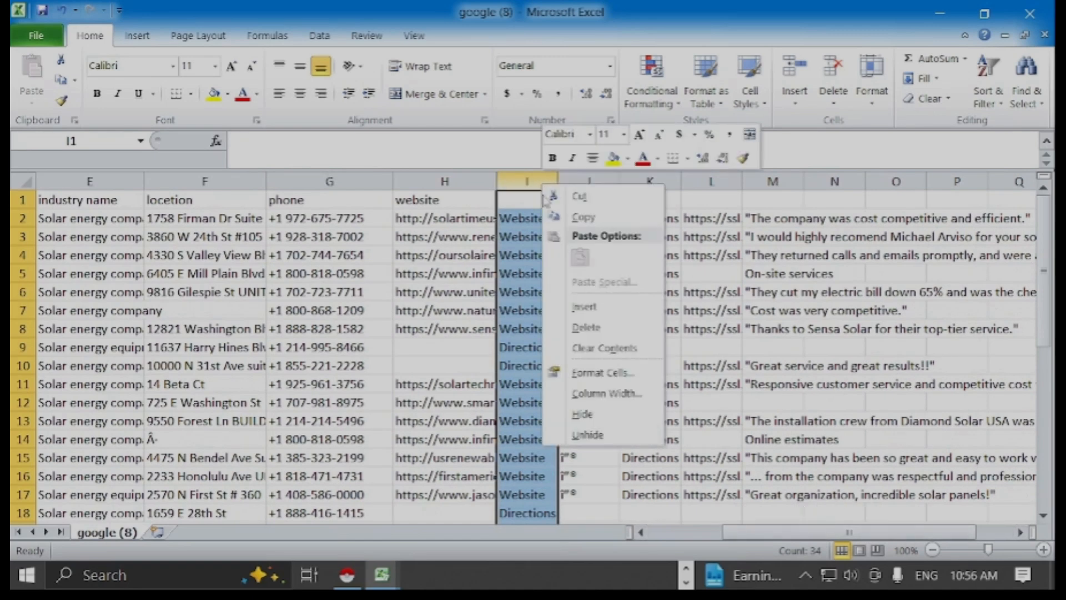
pyautogui.click(584, 325)
pyautogui.rightClick(511, 176)
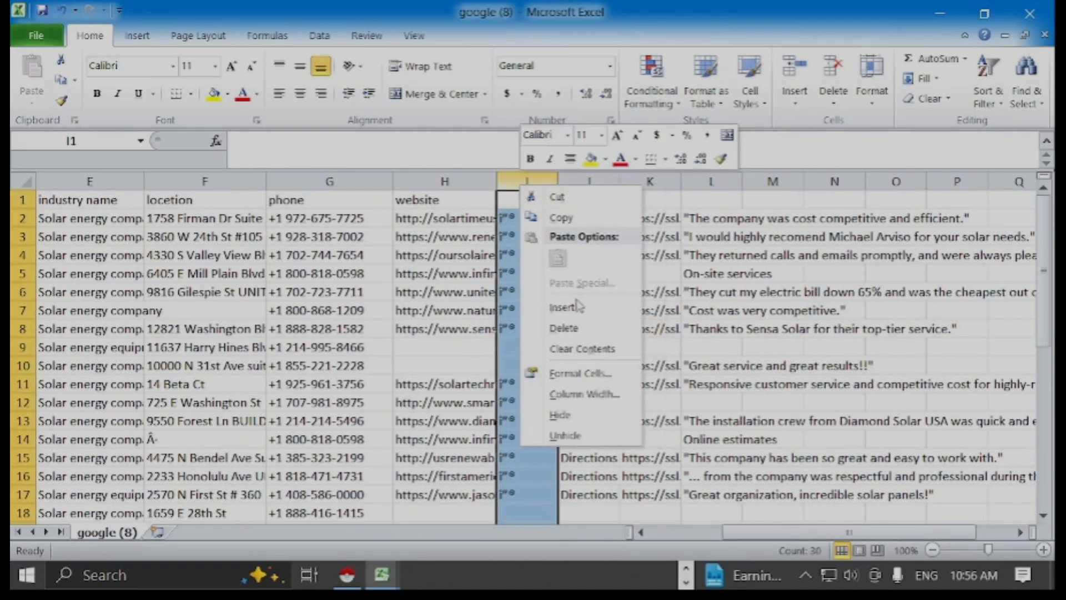
pyautogui.click(579, 326)
pyautogui.rightClick(531, 185)
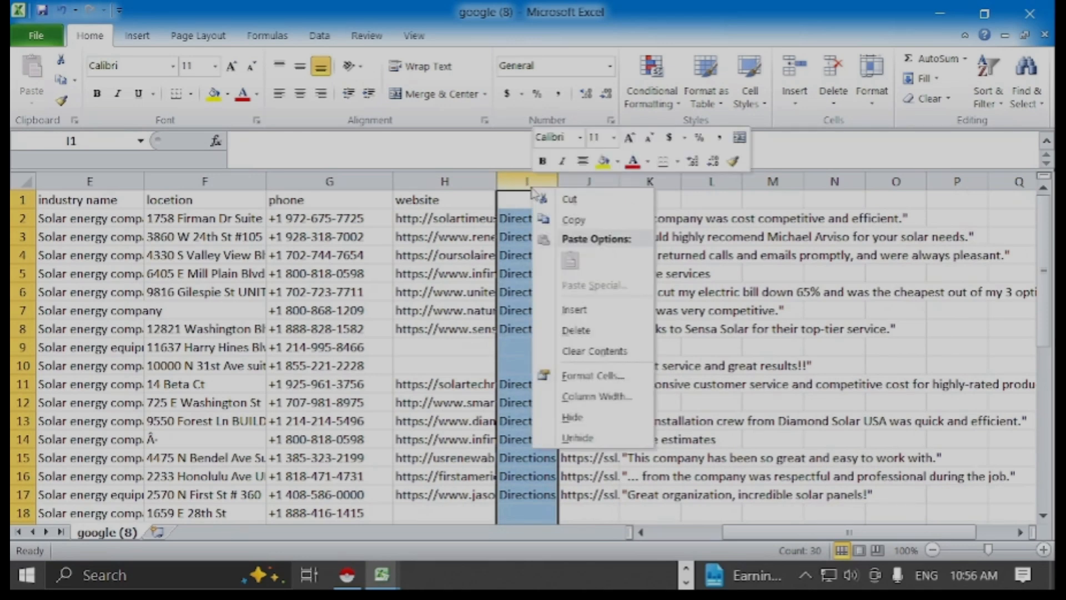
pyautogui.click(555, 331)
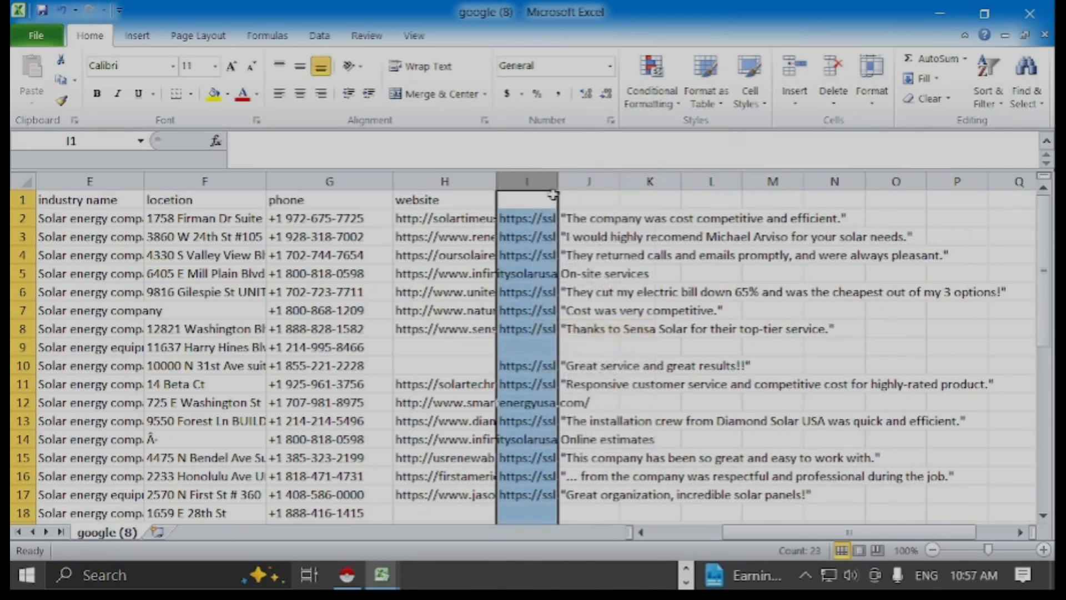
# Step: Widen column I to read its ssl.gstatic.com links and delete that column
pyautogui.moveTo(556, 183); pyautogui.dragTo(622, 182)
pyautogui.moveTo(622, 181); pyautogui.dragTo(648, 182)
pyautogui.rightClick(569, 182)
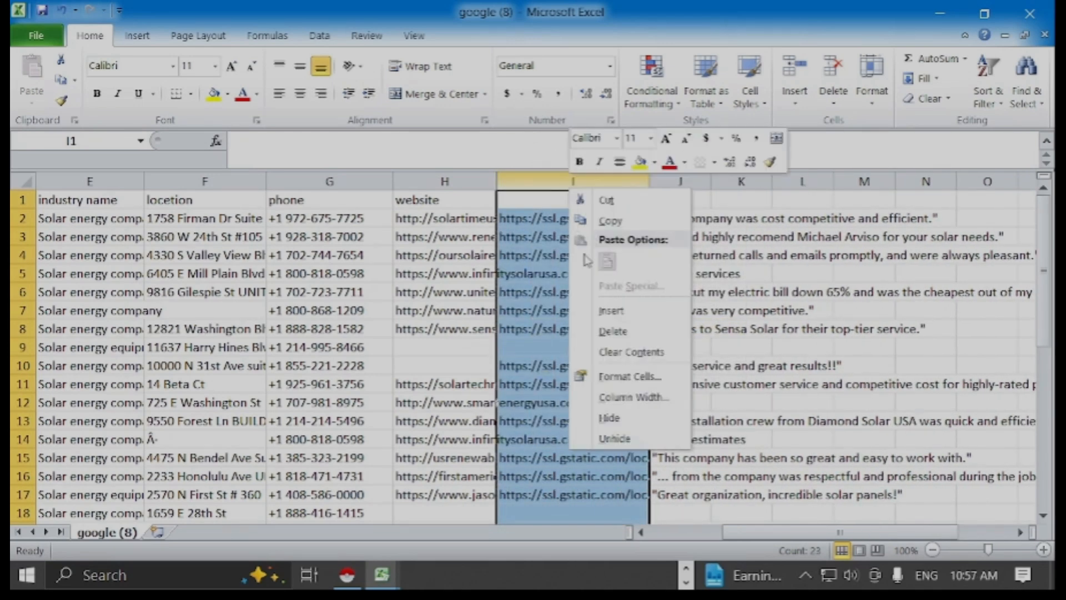
pyautogui.click(613, 331)
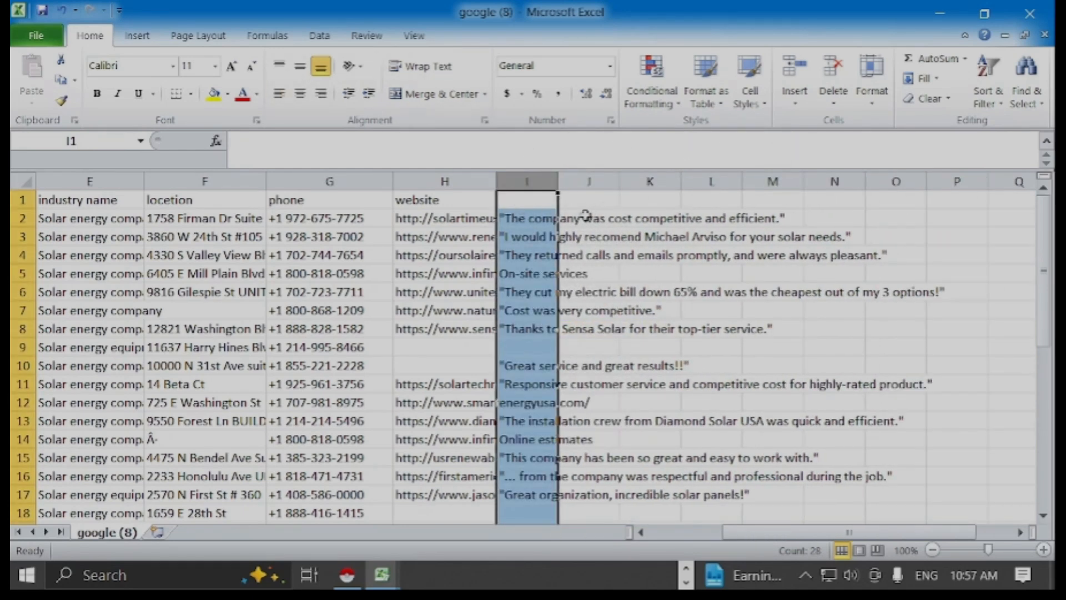
# Step: Widen column I with the customer quotes and enter the heading "company description" in I1
pyautogui.moveTo(558, 182); pyautogui.dragTo(632, 183)
pyautogui.click(565, 204)
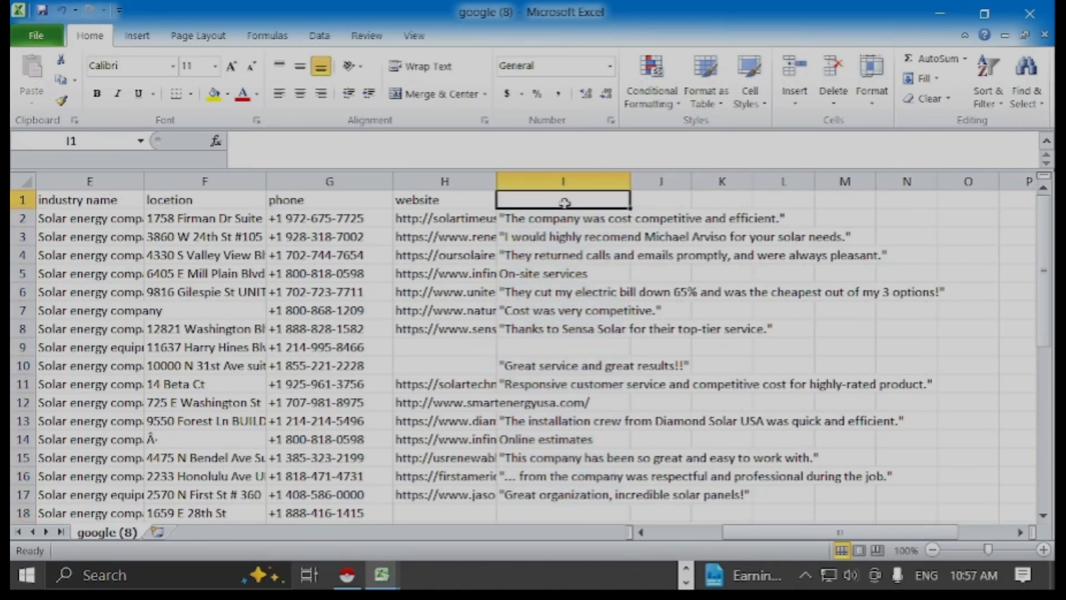
pyautogui.write('compan')
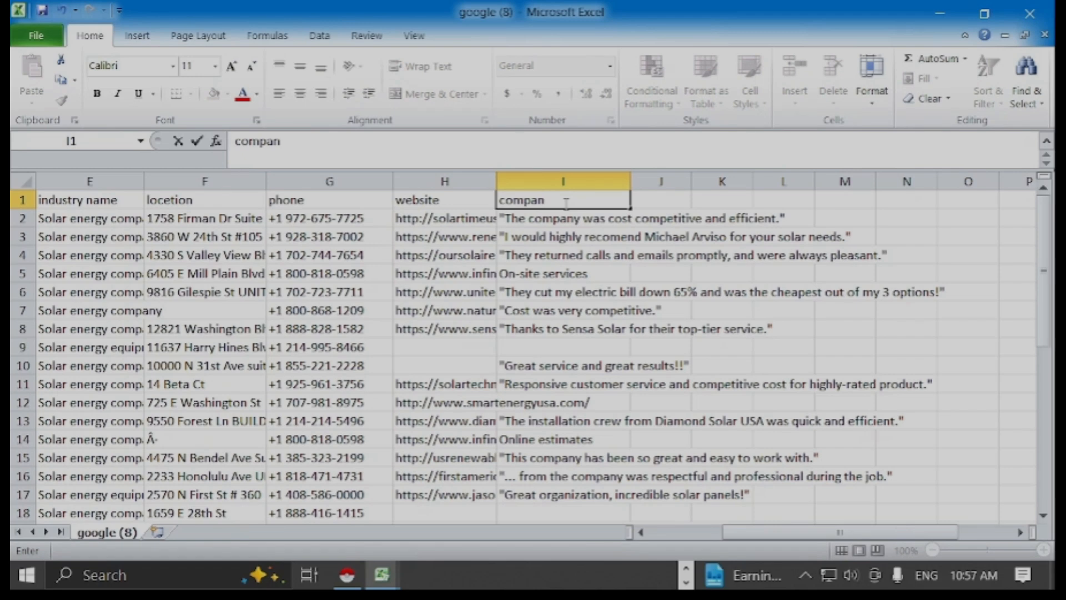
pyautogui.write('y descrip')
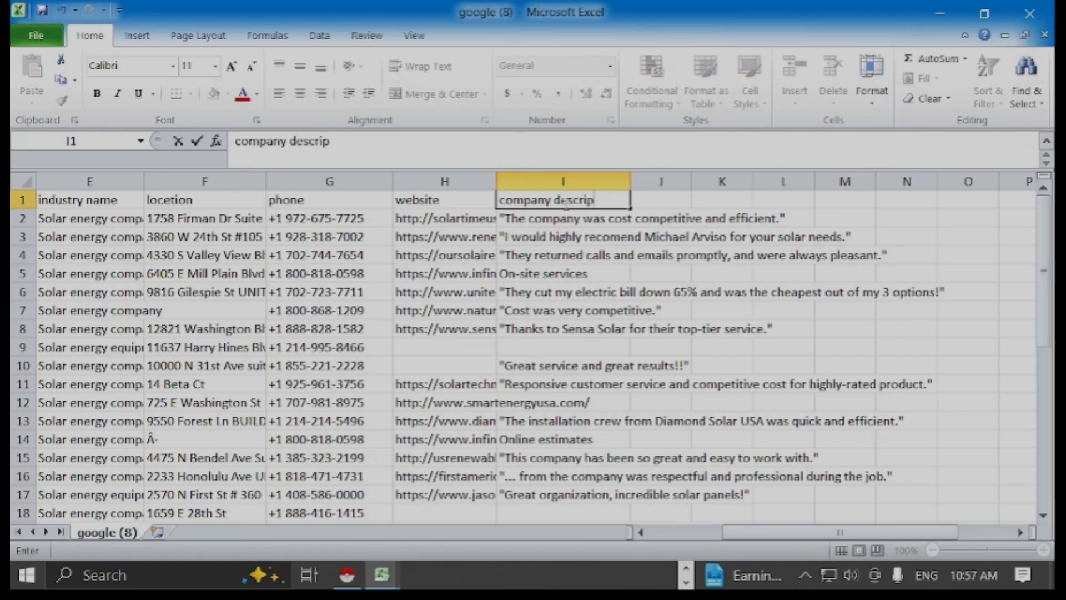
pyautogui.write('tion')
# Step: Fill the "map url" heading in A1 with yellow
pyautogui.moveTo(1046, 298); pyautogui.dragTo(1047, 295)
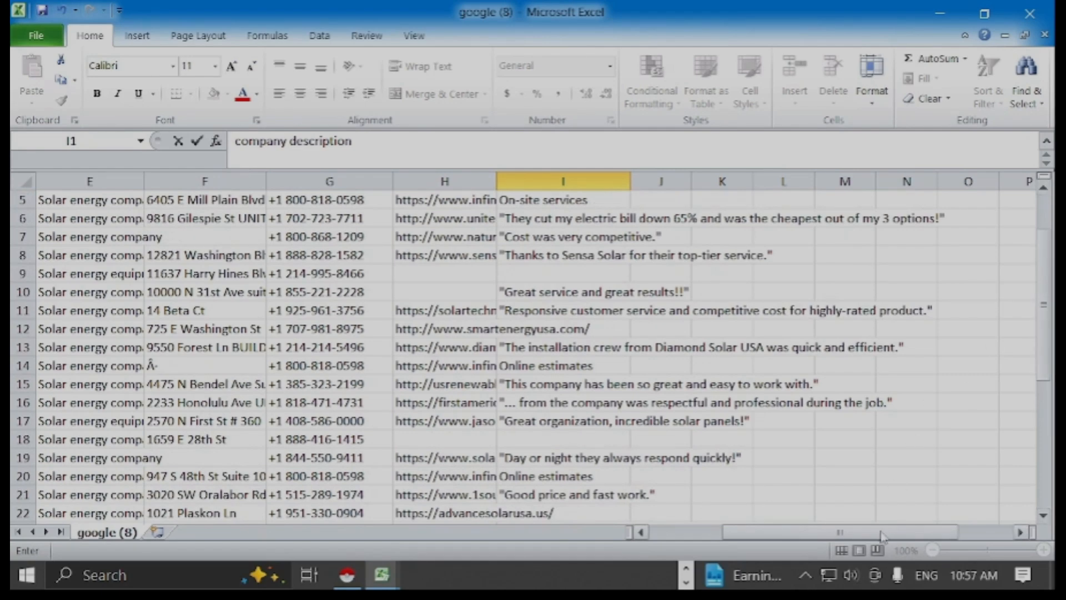
pyautogui.moveTo(870, 541); pyautogui.dragTo(774, 549)
pyautogui.scroll(2, 478, 385)
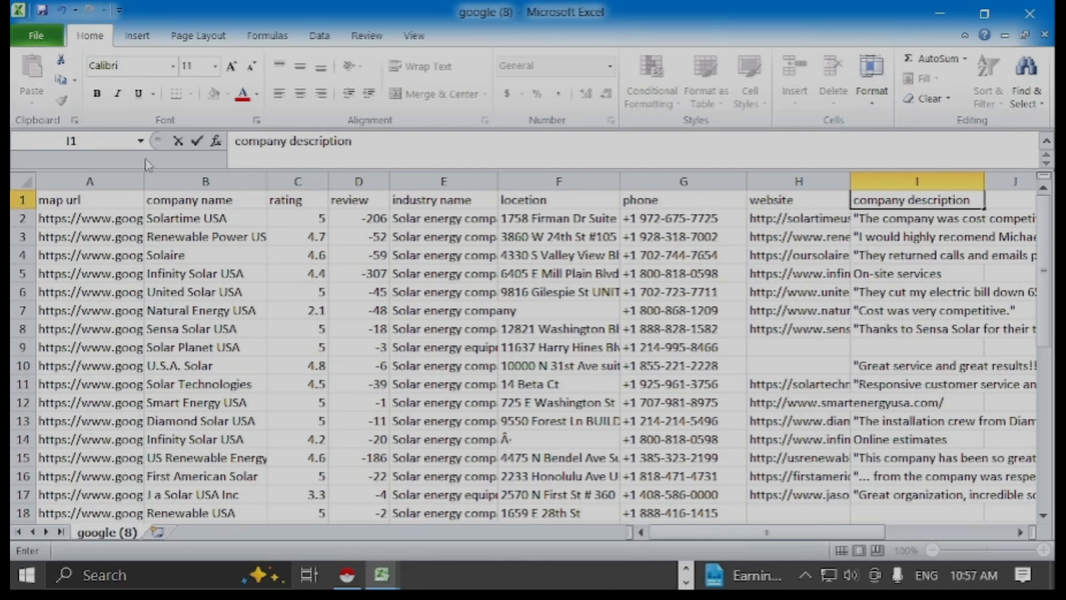
pyautogui.click(74, 203)
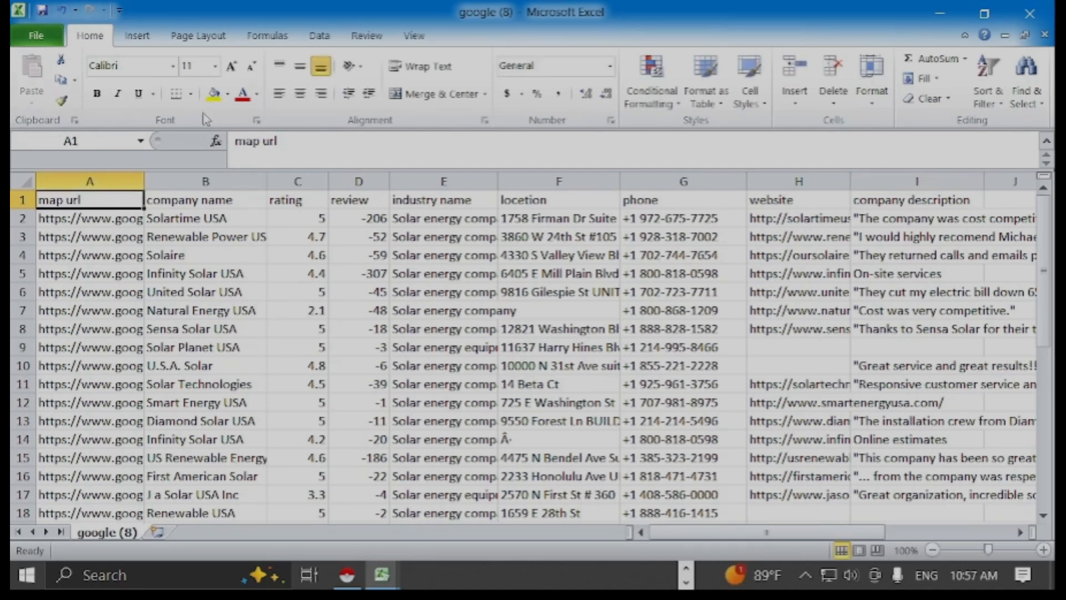
pyautogui.click(214, 94)
# Step: Give the "company name" heading in B1 a dark teal fill and yellow text
pyautogui.click(190, 204)
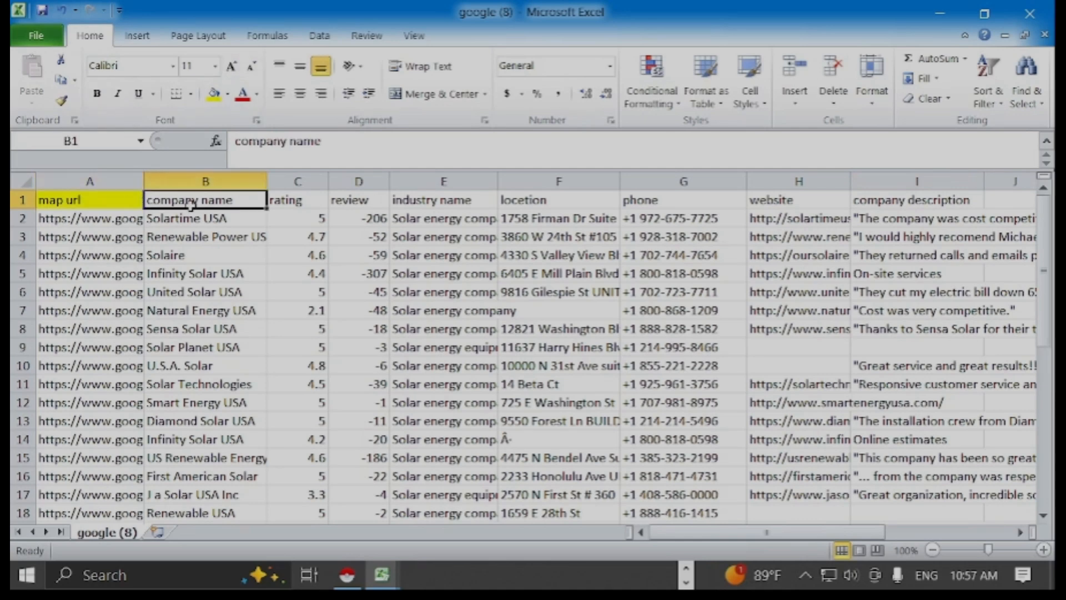
pyautogui.click(243, 93)
pyautogui.click(287, 203)
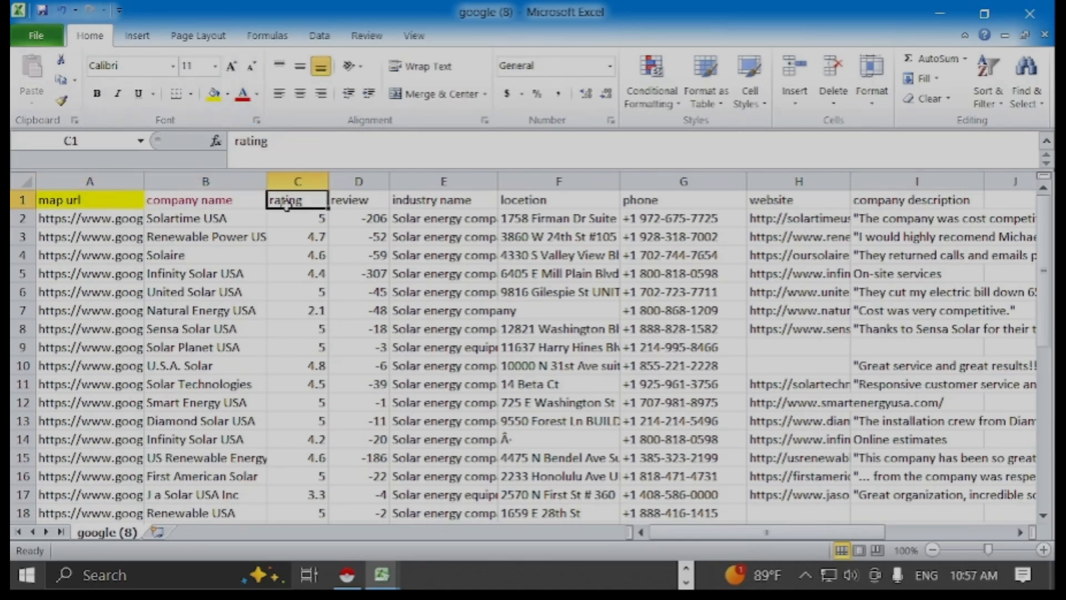
pyautogui.click(212, 199)
pyautogui.click(228, 95)
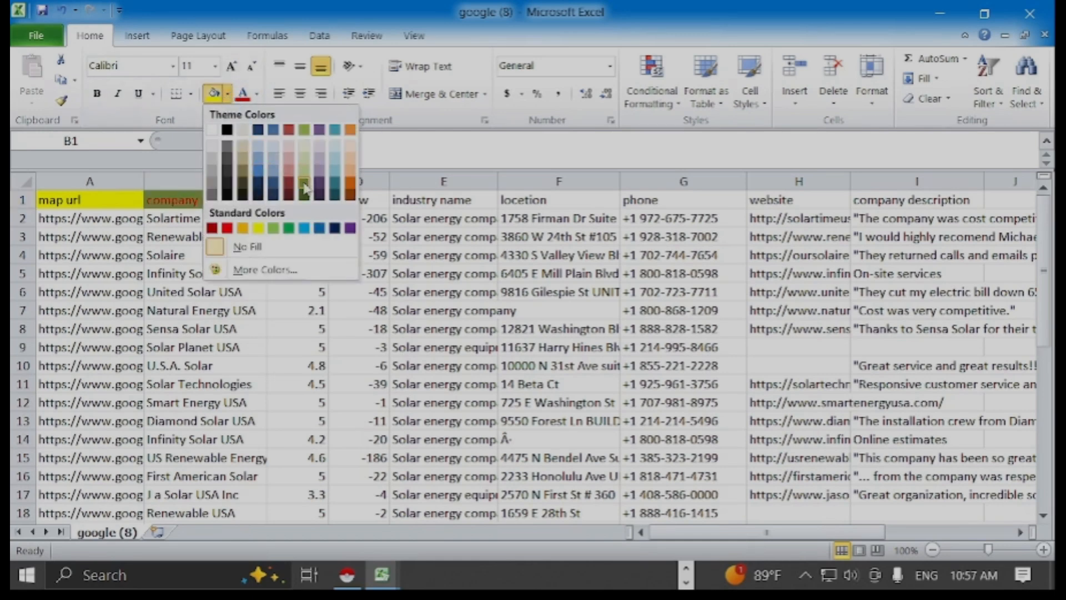
pyautogui.click(334, 183)
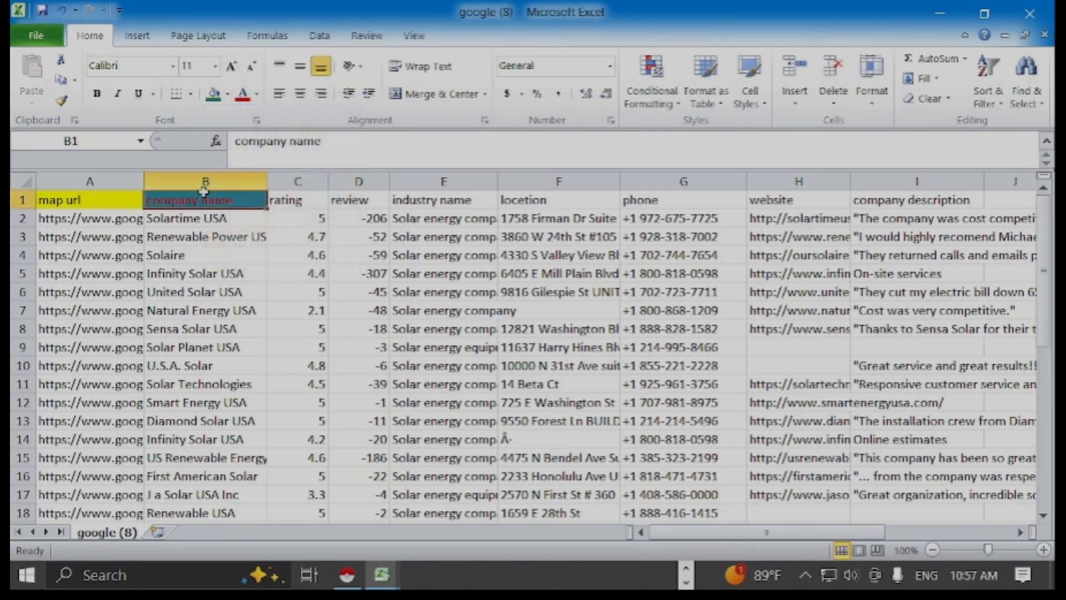
pyautogui.click(257, 95)
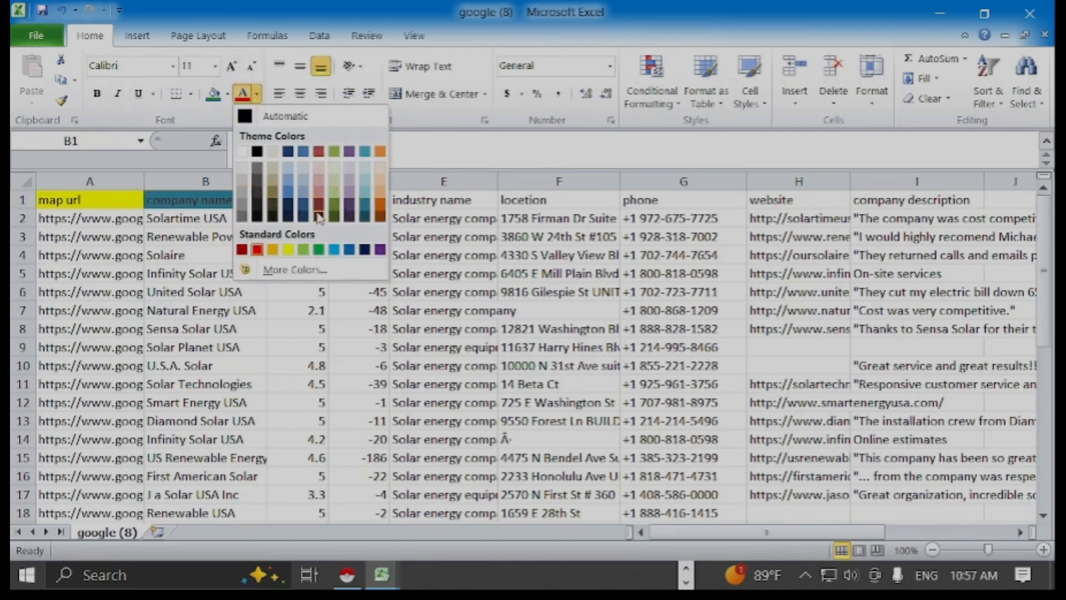
pyautogui.click(288, 250)
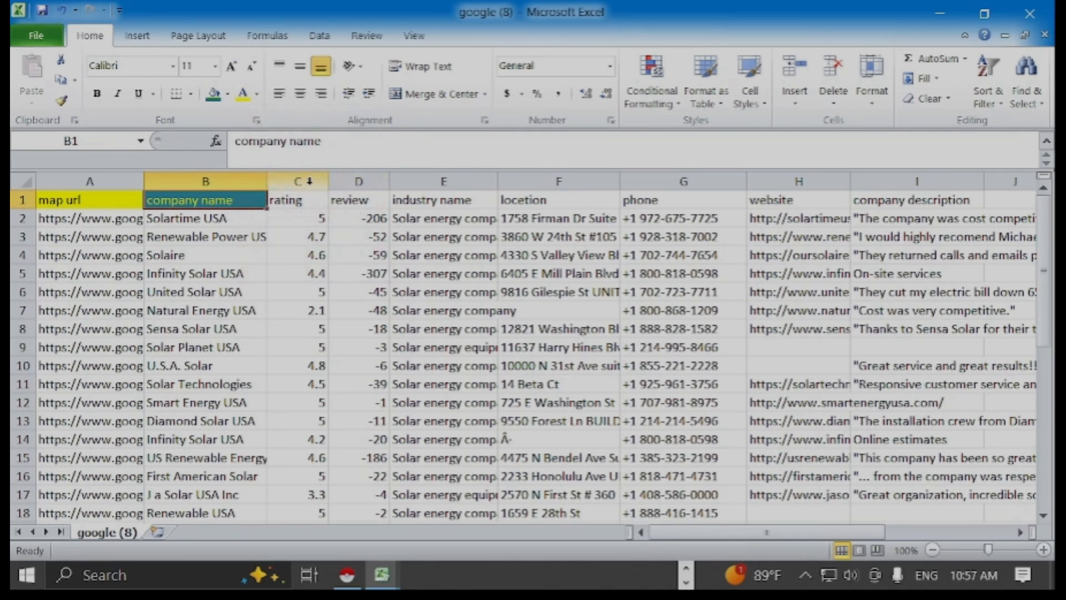
# Step: Fill the "rating" heading in C1 with light orange
pyautogui.click(297, 200)
pyautogui.click(214, 96)
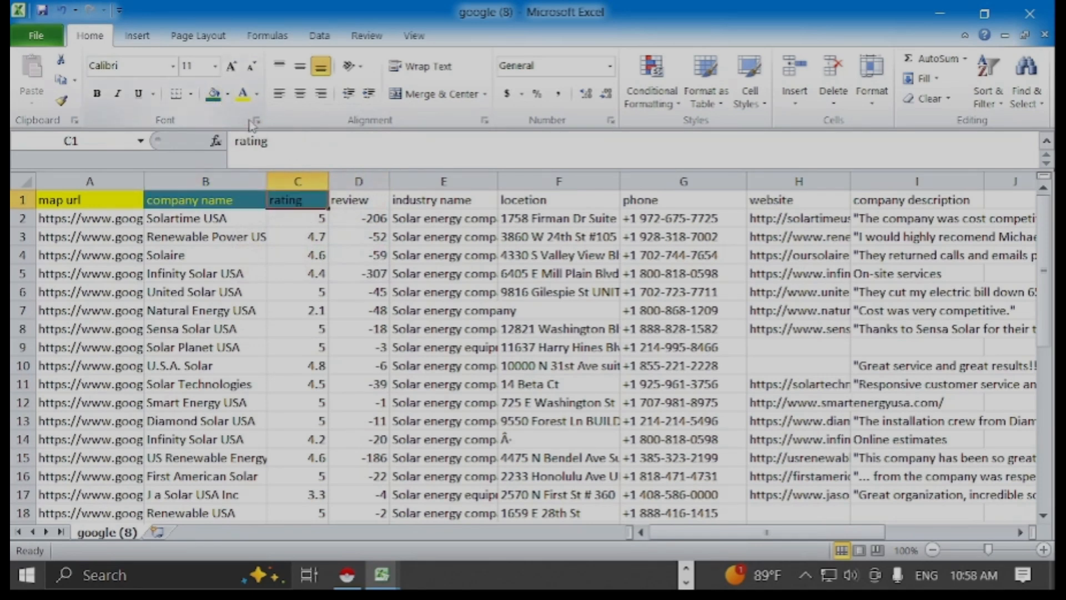
pyautogui.click(351, 202)
pyautogui.click(299, 200)
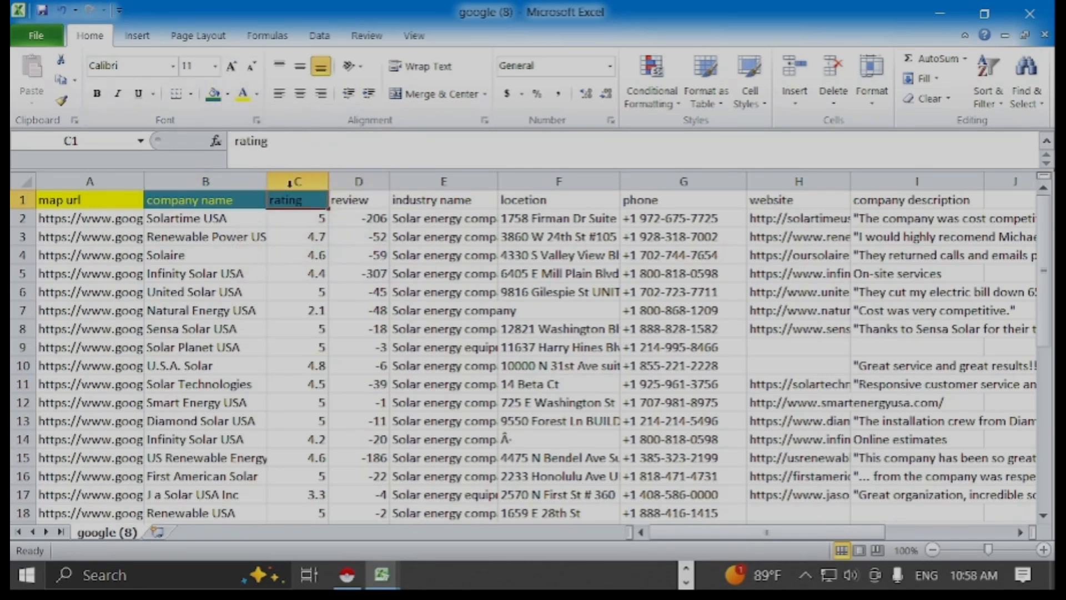
pyautogui.click(227, 95)
pyautogui.click(350, 161)
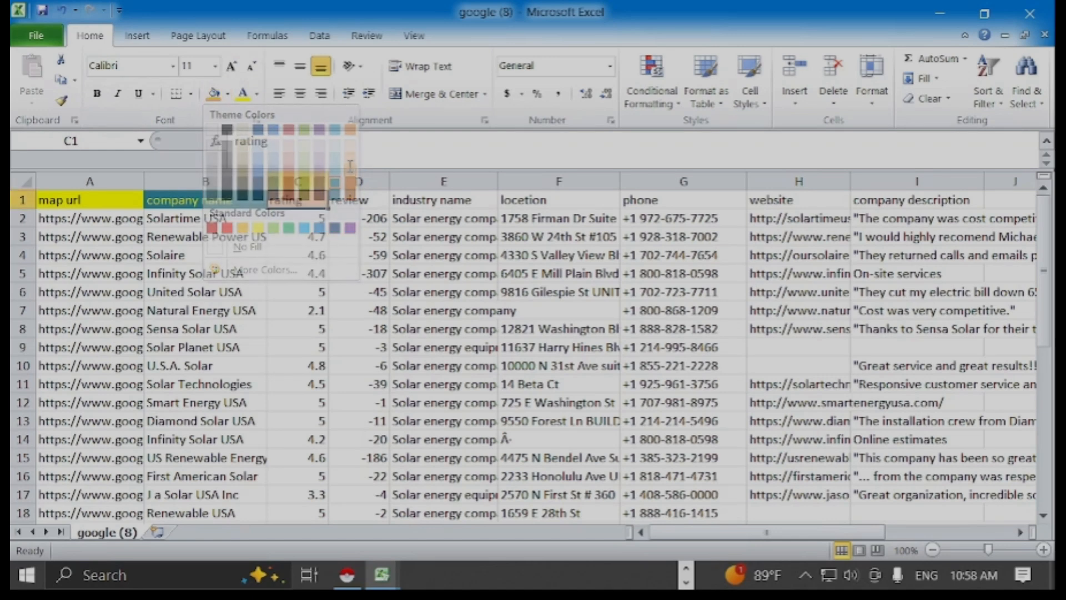
# Step: Fill the "review" heading in D1 with gray
pyautogui.click(360, 204)
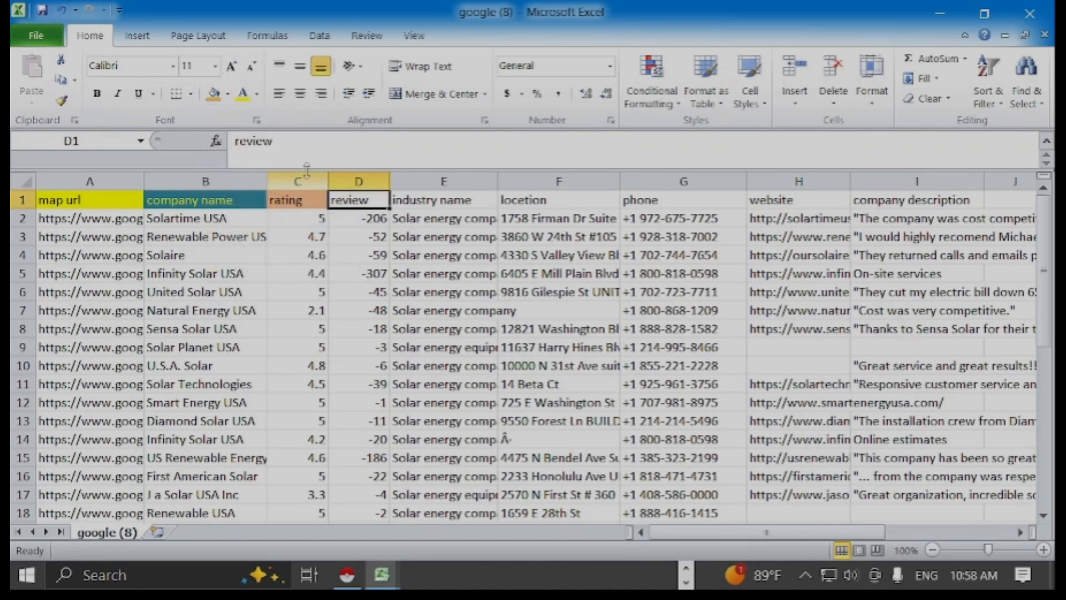
pyautogui.click(213, 95)
pyautogui.click(228, 94)
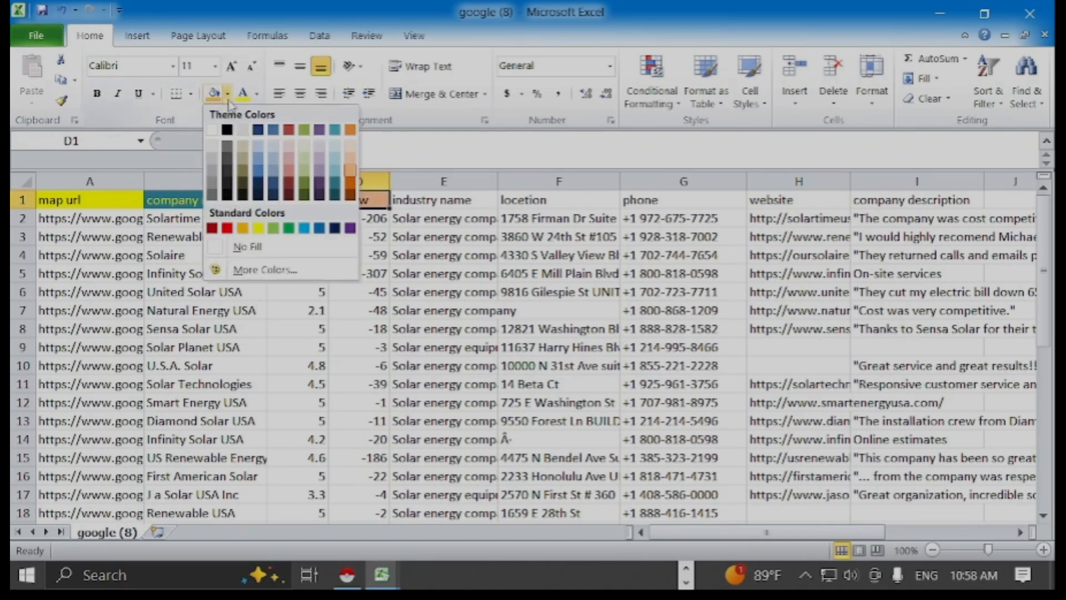
pyautogui.click(222, 176)
# Step: Fill the "industry name" heading in E1 with pale orange
pyautogui.click(421, 212)
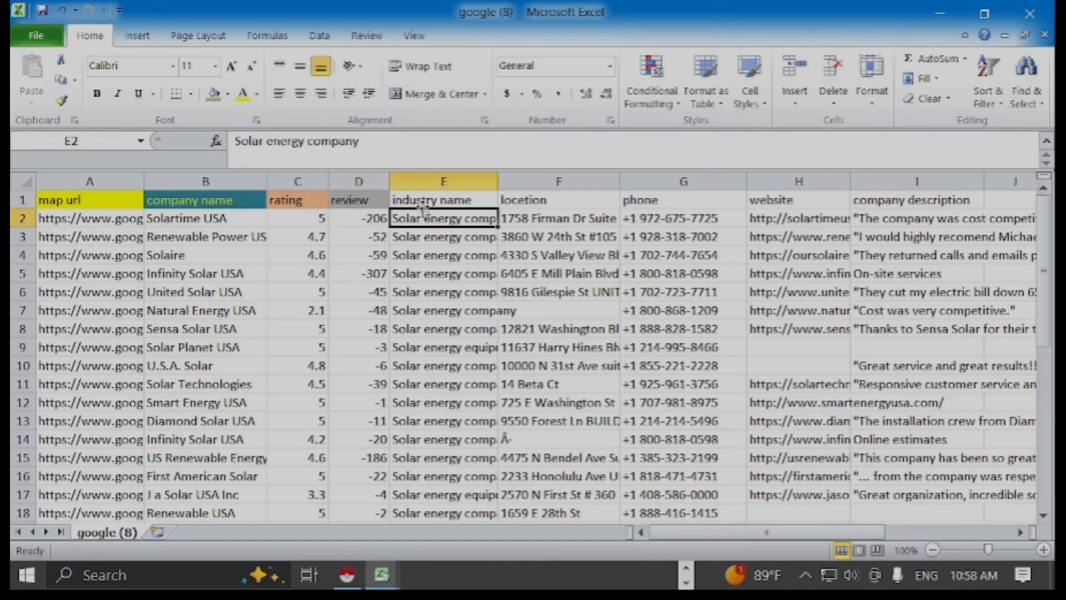
pyautogui.click(435, 201)
pyautogui.click(228, 94)
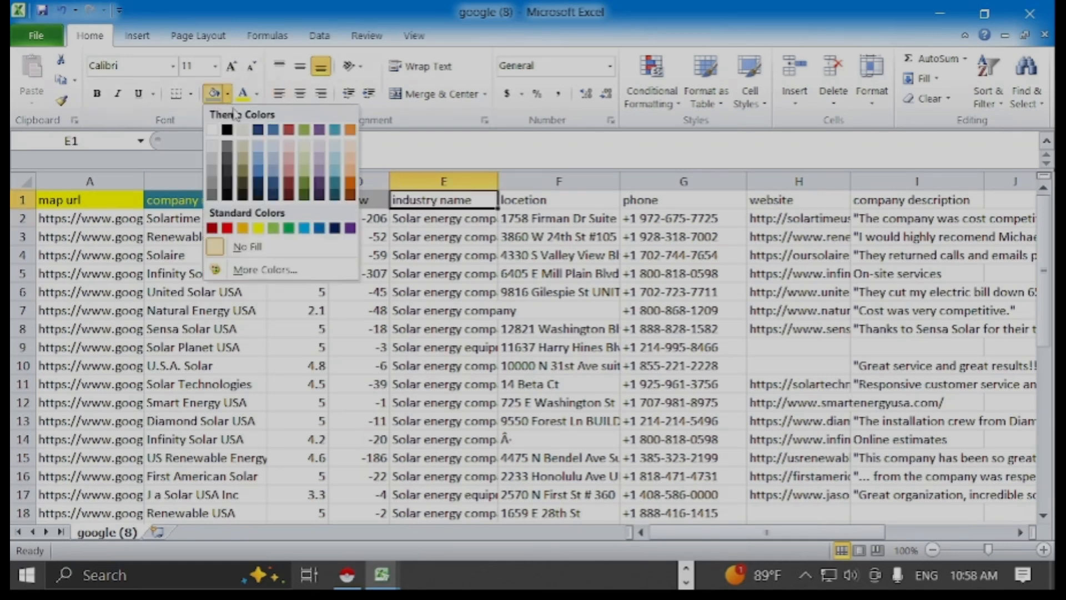
pyautogui.click(350, 162)
# Step: Fill the "locetion" heading in F1 with light gray
pyautogui.click(536, 198)
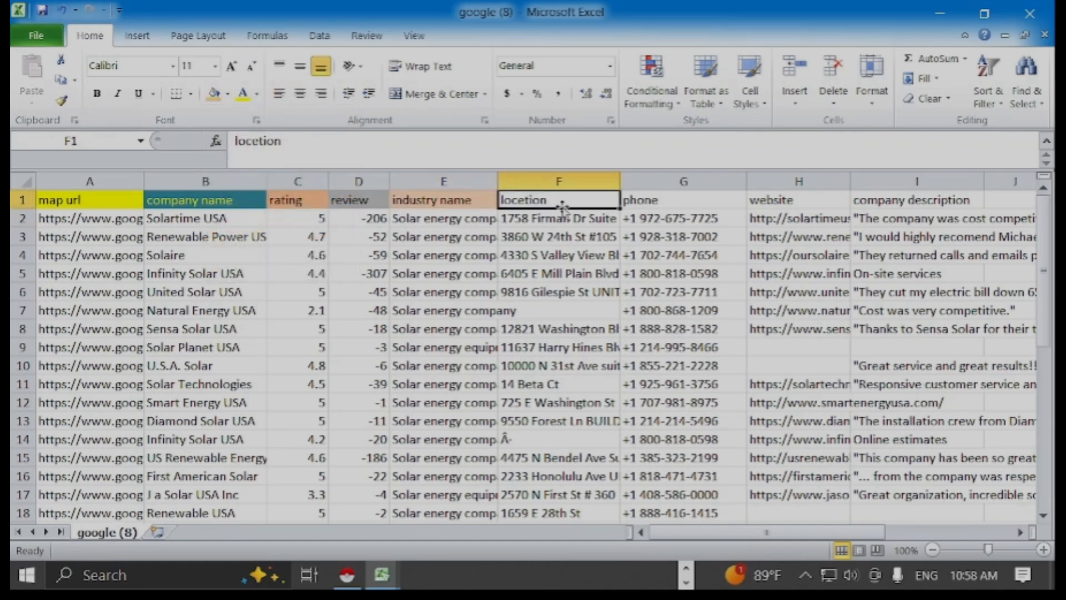
pyautogui.click(213, 94)
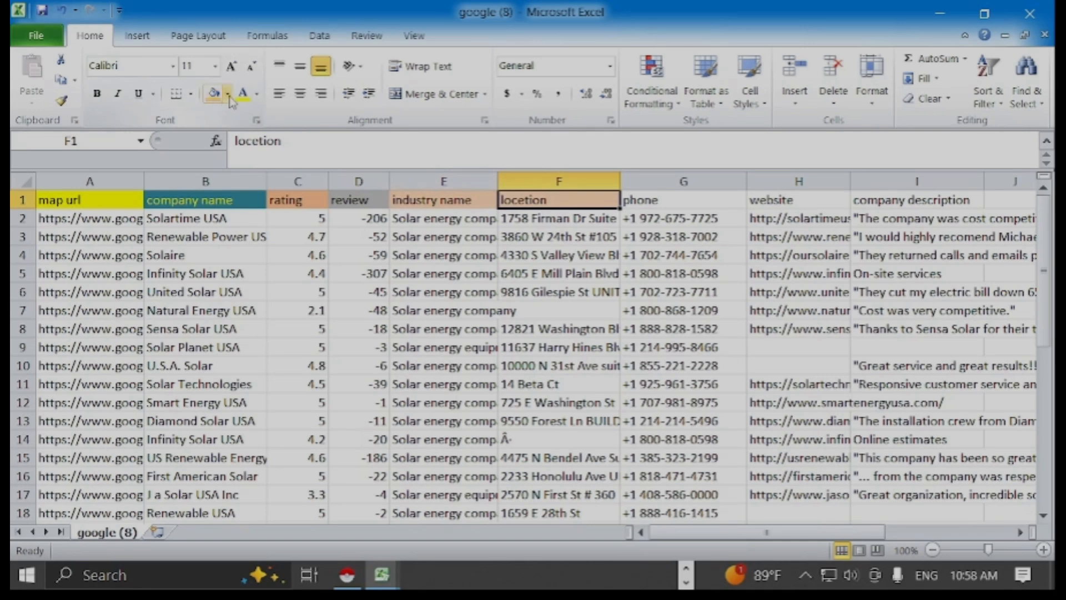
pyautogui.click(228, 94)
pyautogui.click(350, 160)
# Step: Fill the "phone" heading in G1 with dark orange
pyautogui.click(657, 215)
pyautogui.click(658, 201)
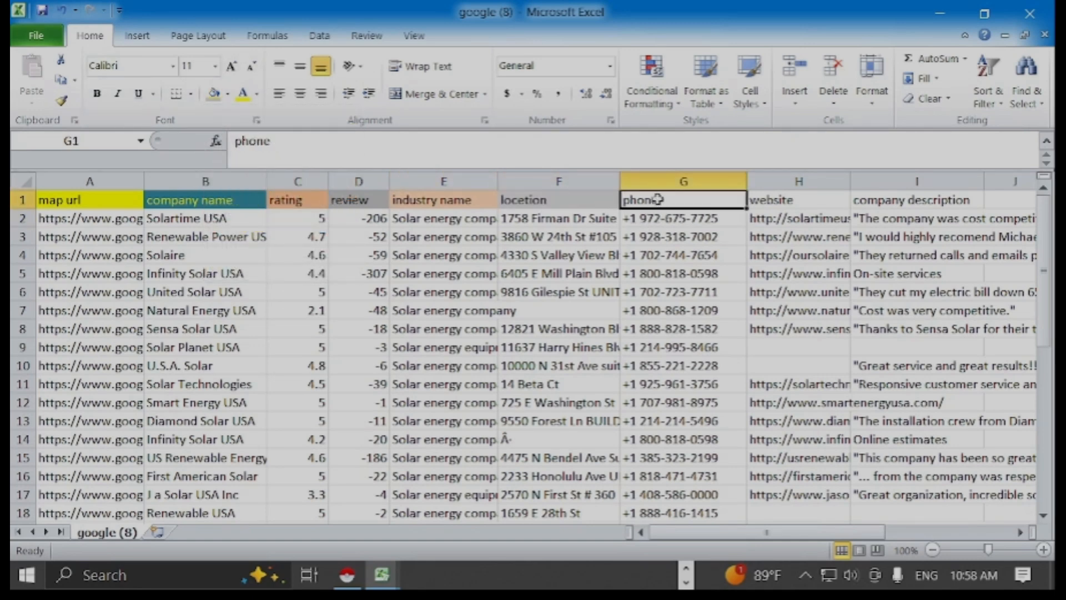
pyautogui.click(214, 94)
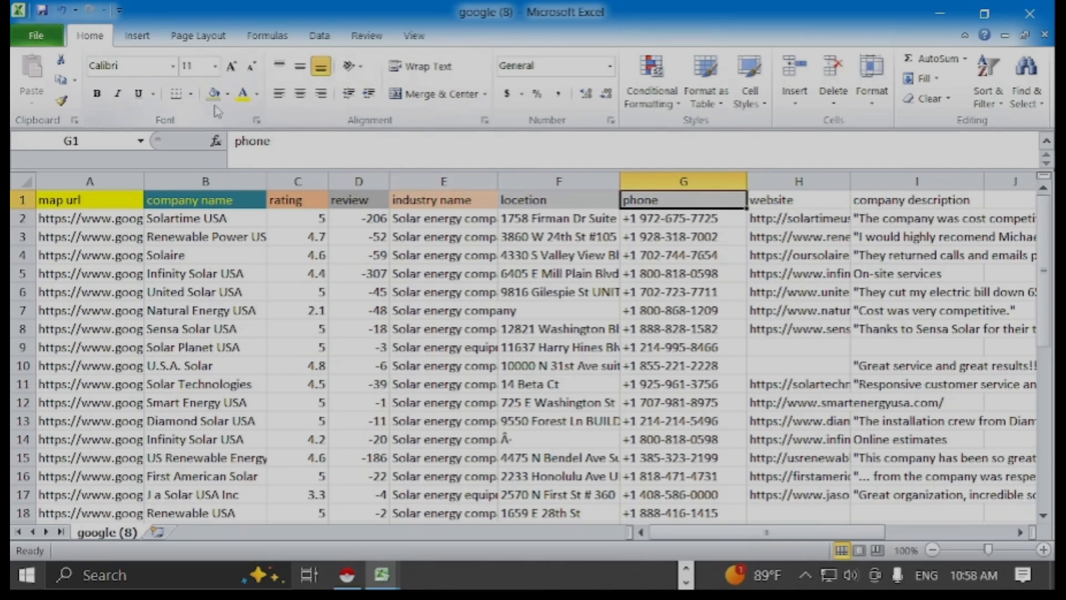
pyautogui.click(228, 94)
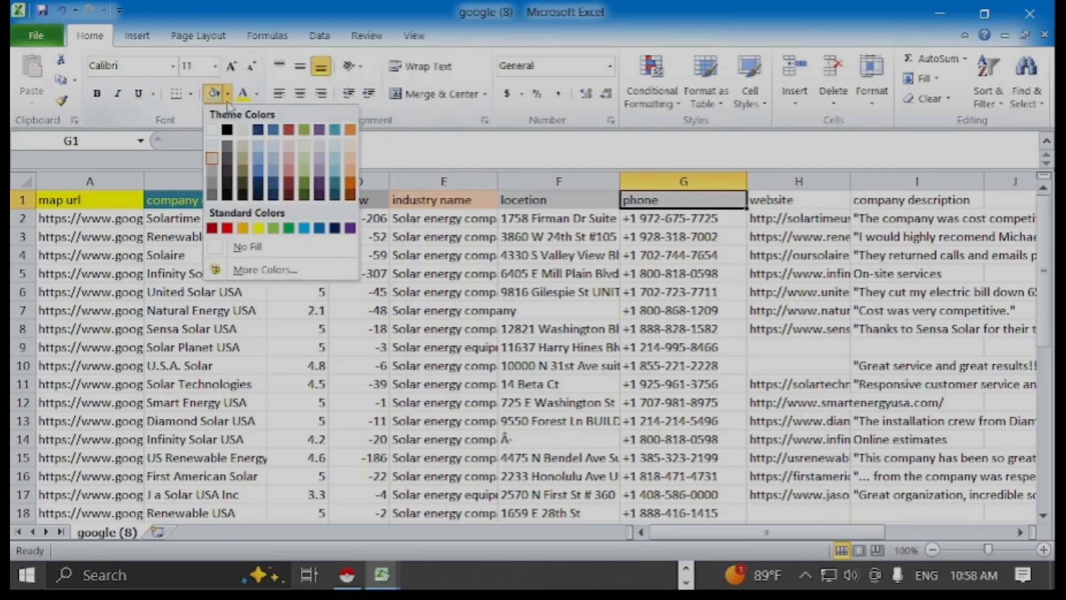
pyautogui.click(349, 187)
# Step: Fill the "website" heading in H1 with pale orange and the "company description" heading in I1 with black
pyautogui.click(797, 200)
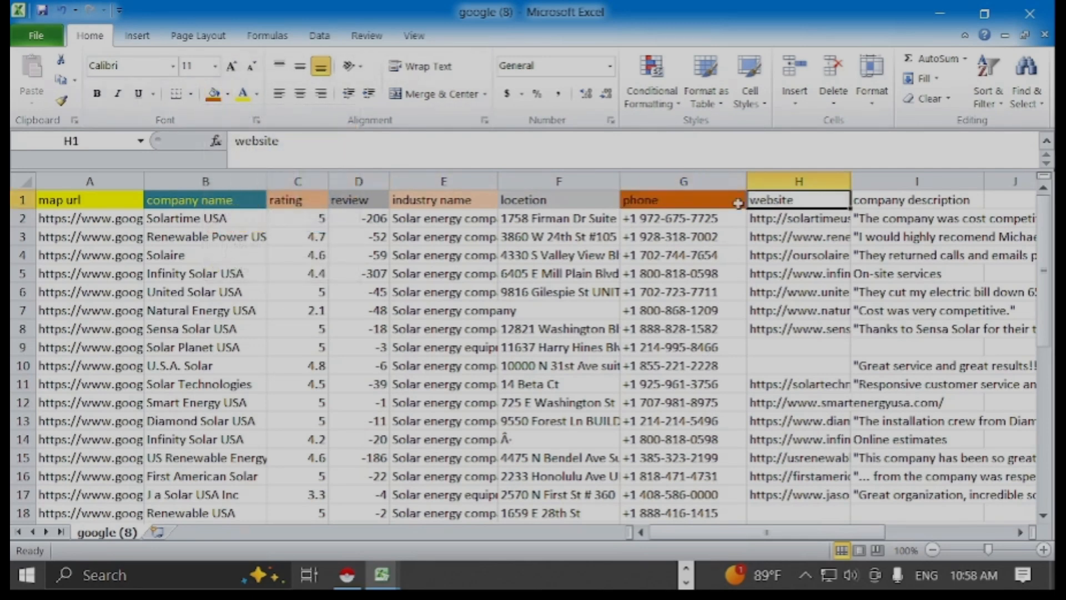
pyautogui.click(227, 95)
pyautogui.click(350, 159)
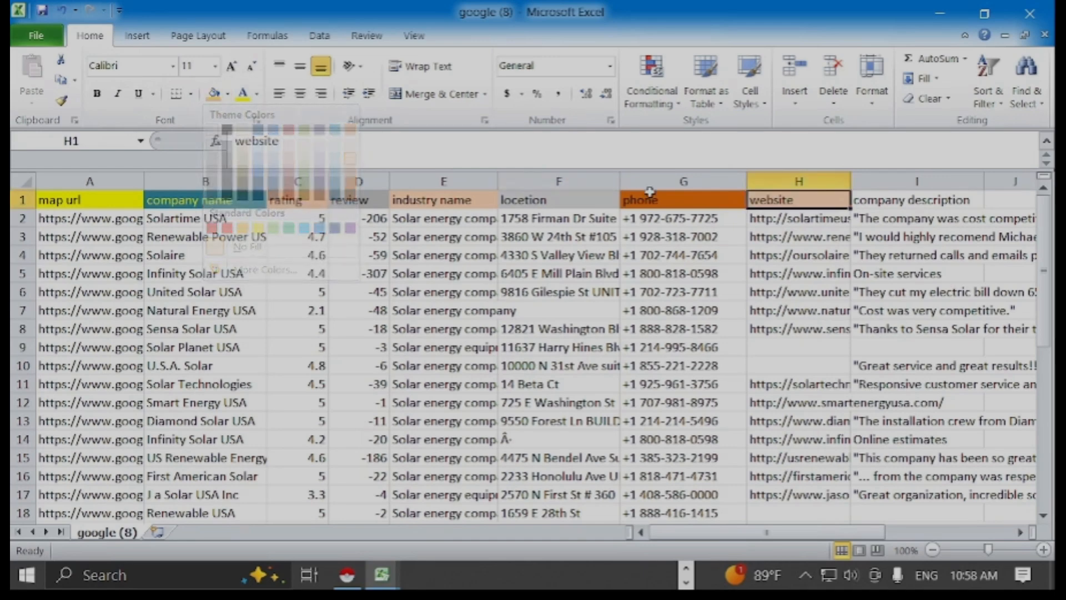
pyautogui.click(864, 201)
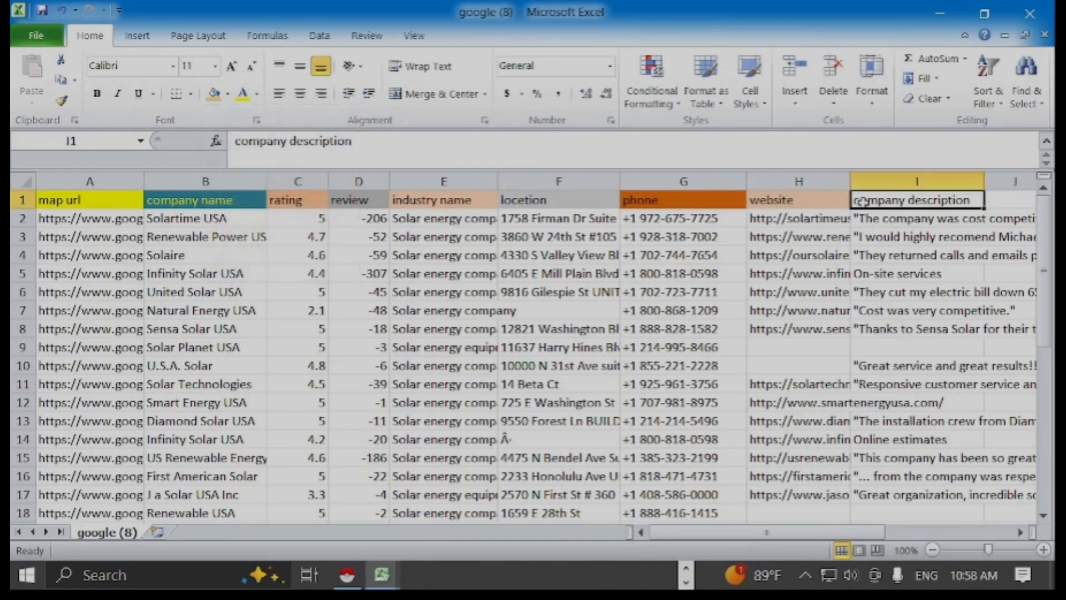
pyautogui.click(227, 94)
pyautogui.click(227, 131)
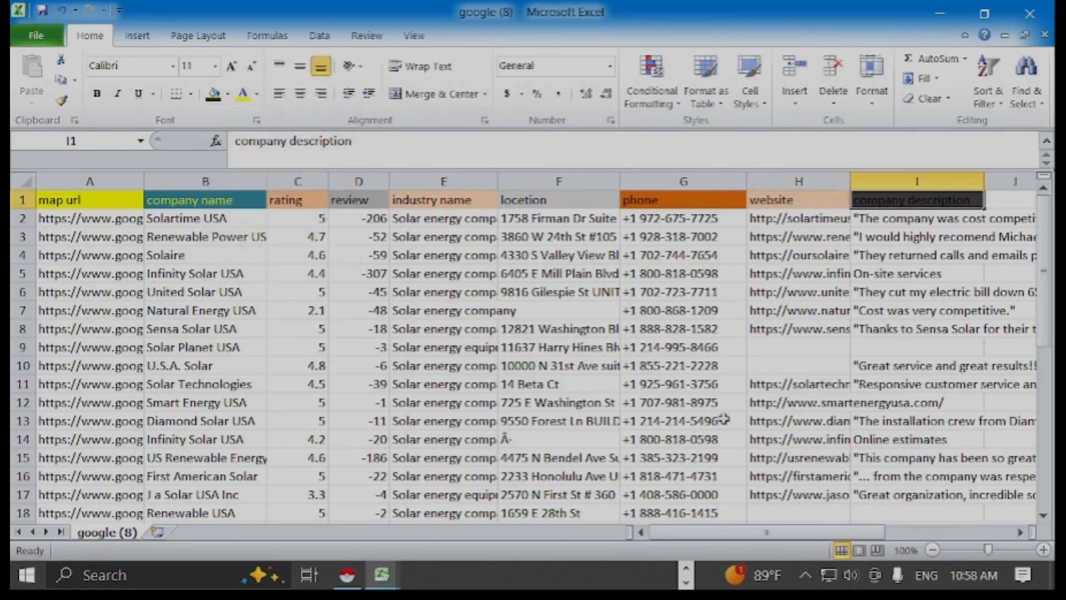
# Step: Look through the cleaned solar company rows from the colored headings to the end of the list
pyautogui.scroll(-4, 642, 383)
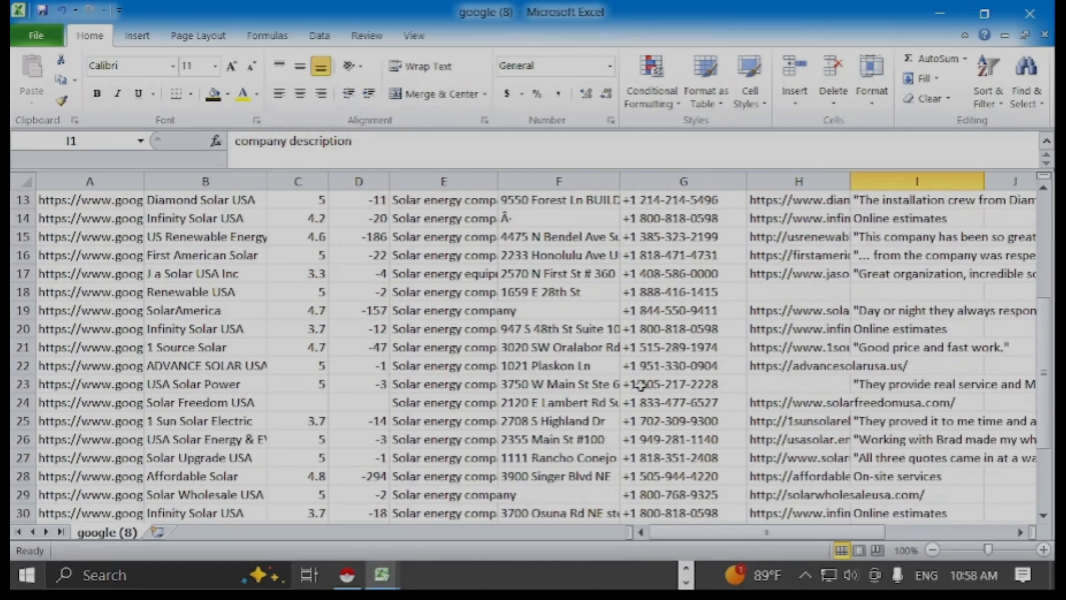
pyautogui.scroll(3, 641, 384)
pyautogui.scroll(1, 642, 384)
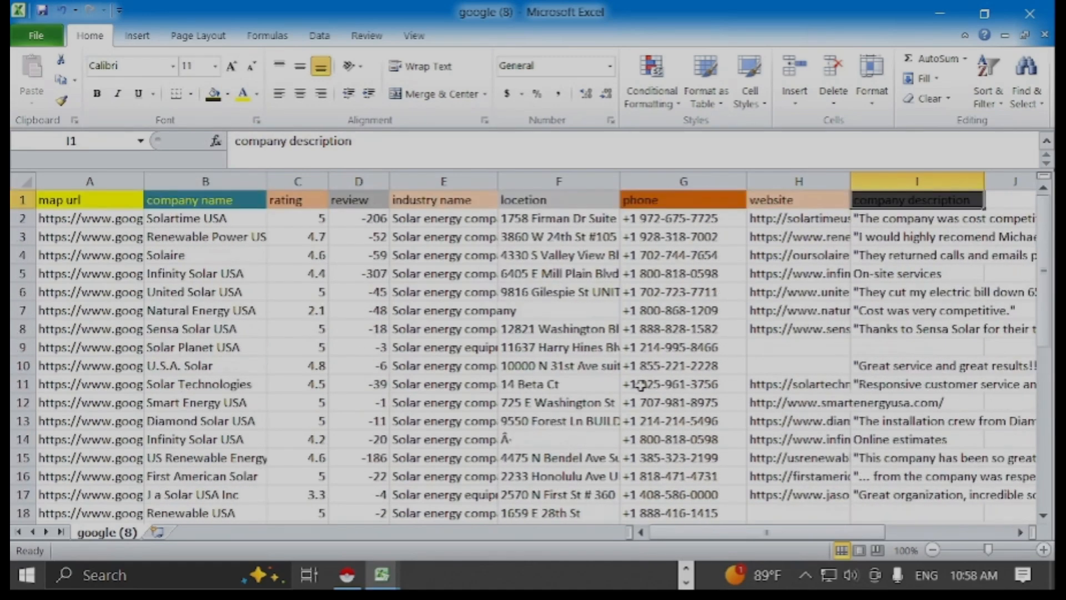
pyautogui.scroll(-8, 642, 384)
pyautogui.scroll(2, 466, 318)
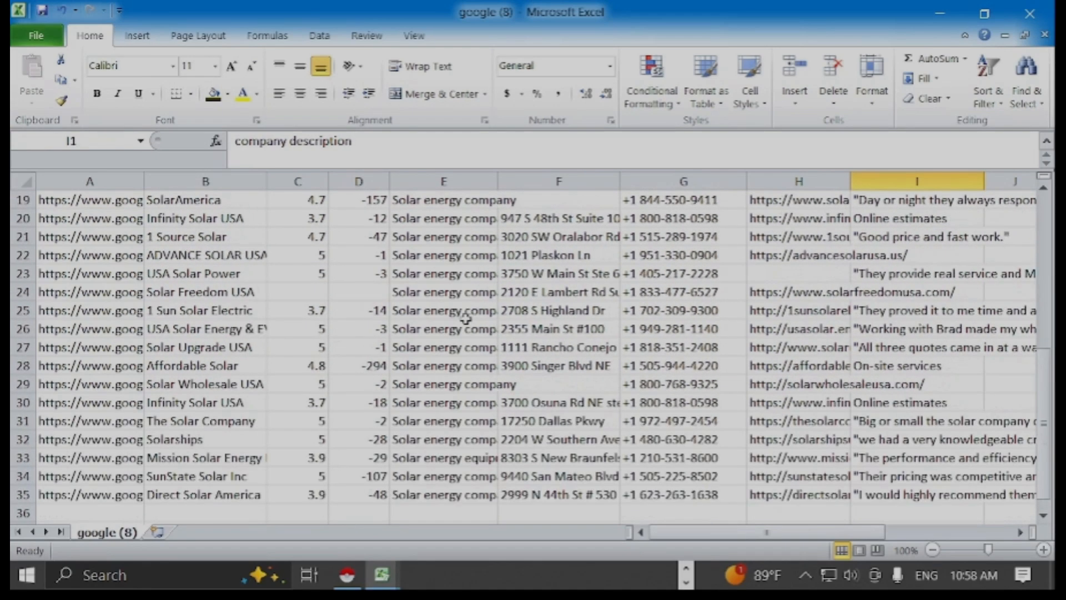
pyautogui.scroll(3, 466, 319)
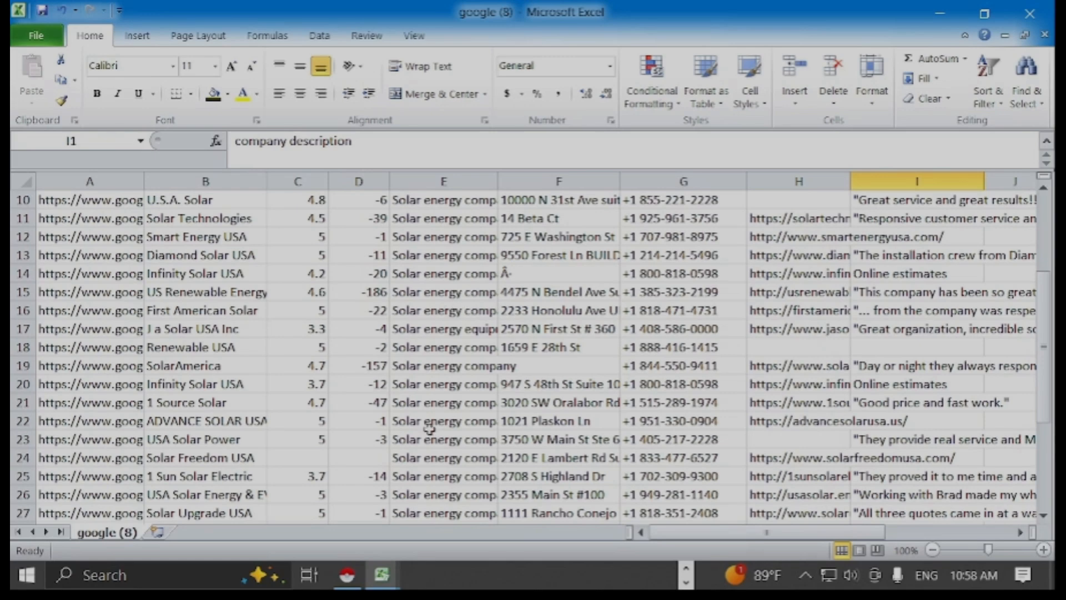
pyautogui.scroll(-5, 480, 361)
pyautogui.scroll(3, 481, 361)
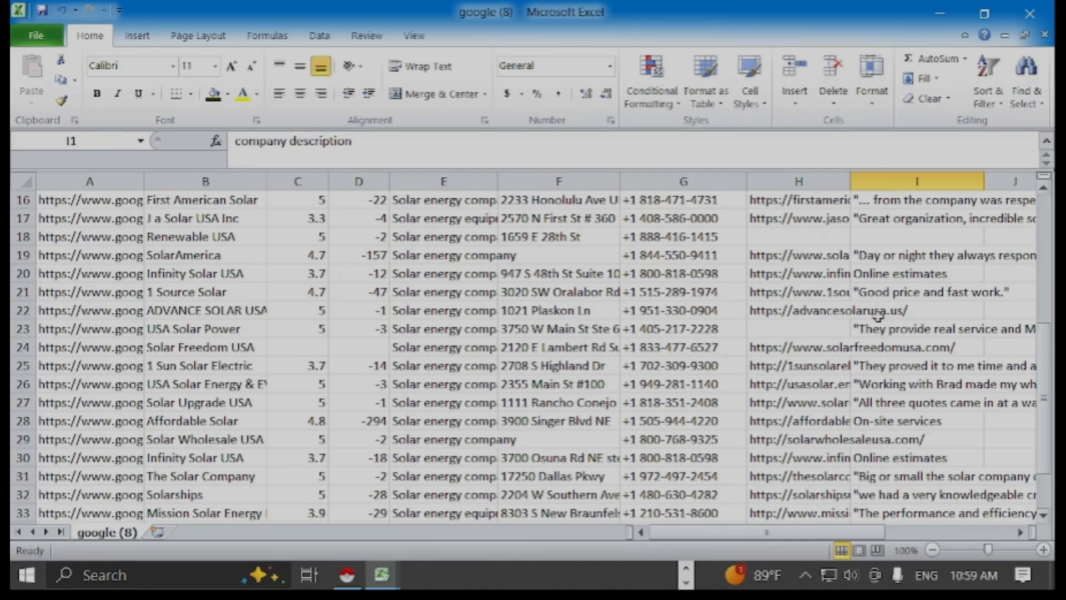
pyautogui.scroll(-2, 936, 320)
pyautogui.scroll(1, 613, 314)
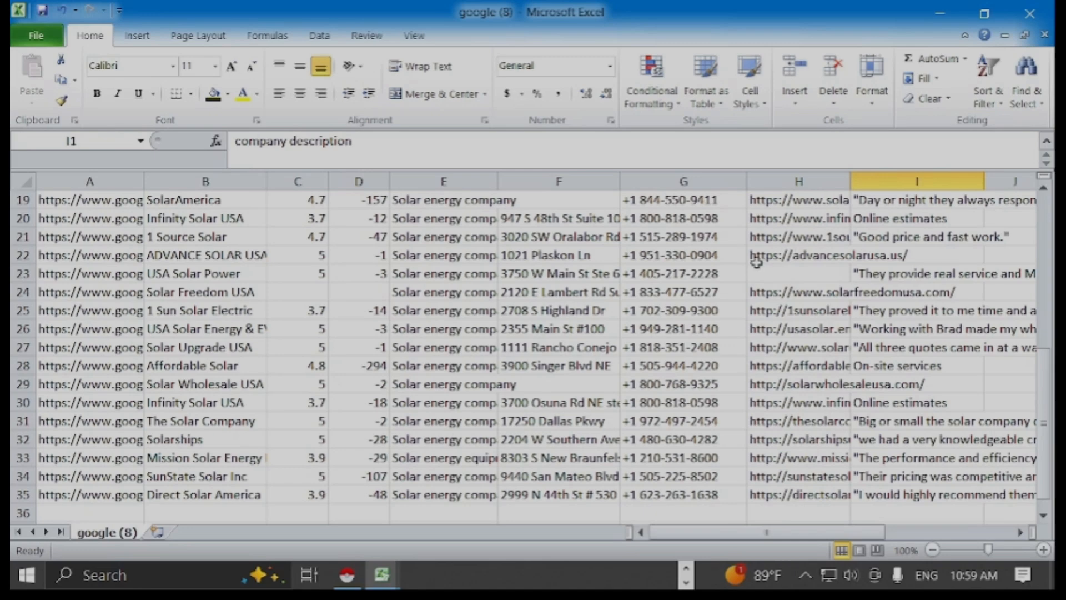
pyautogui.scroll(4, 850, 266)
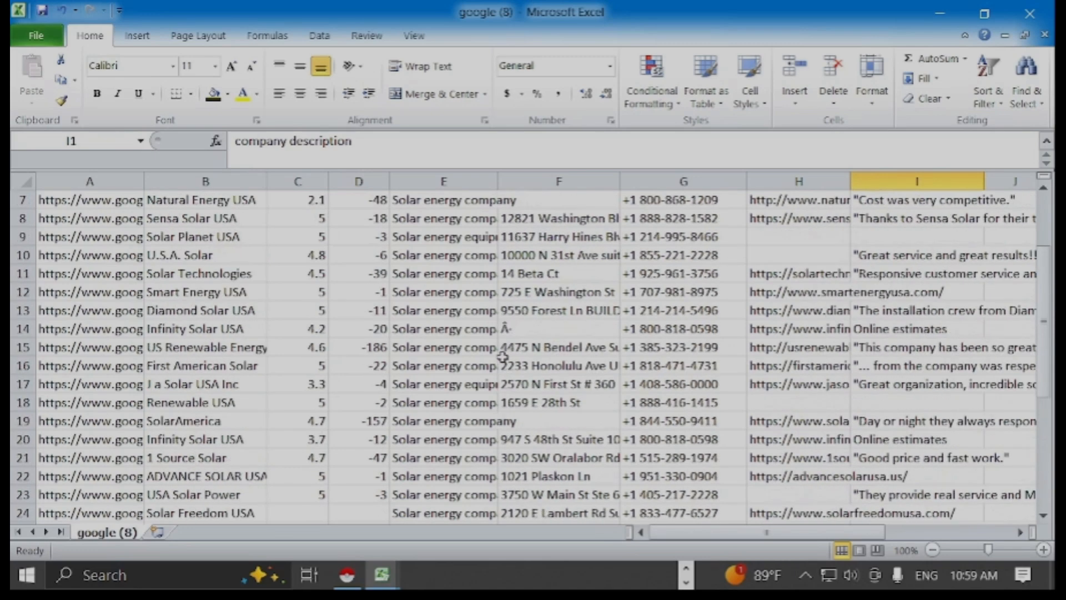